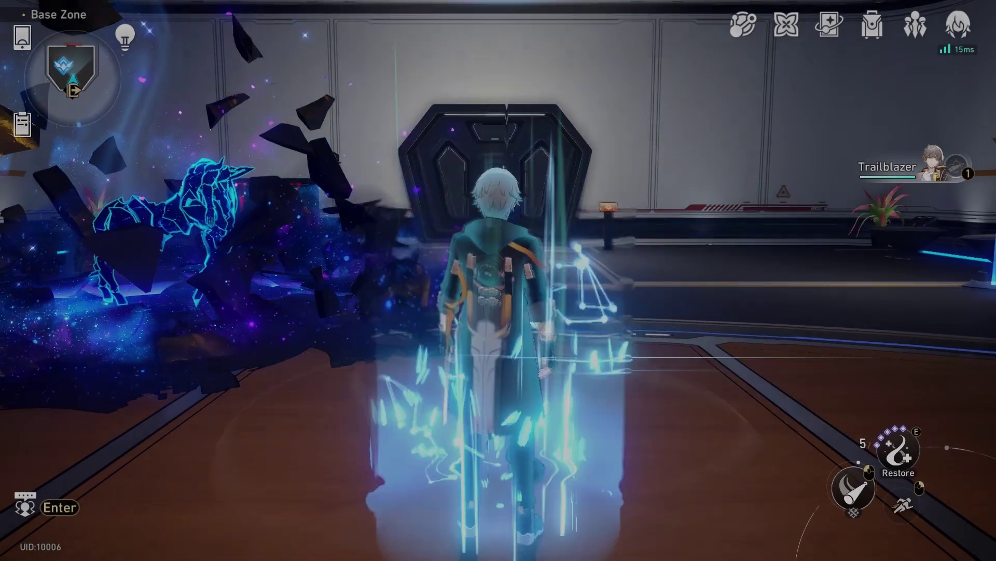
Step: Send '/giveall lightcone' to the Server contact in chat to receive every light cone
key("Return")
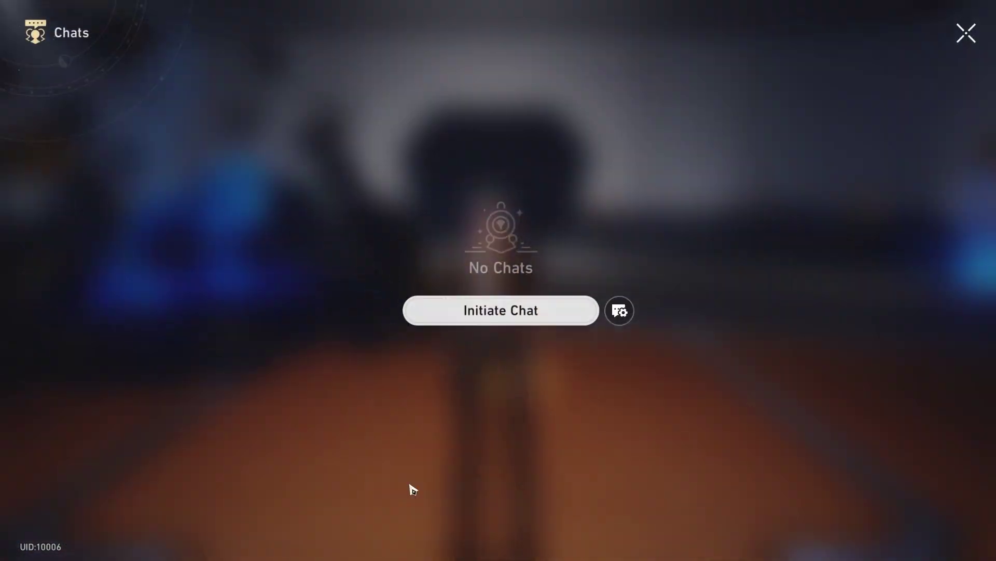
left_click(507, 320)
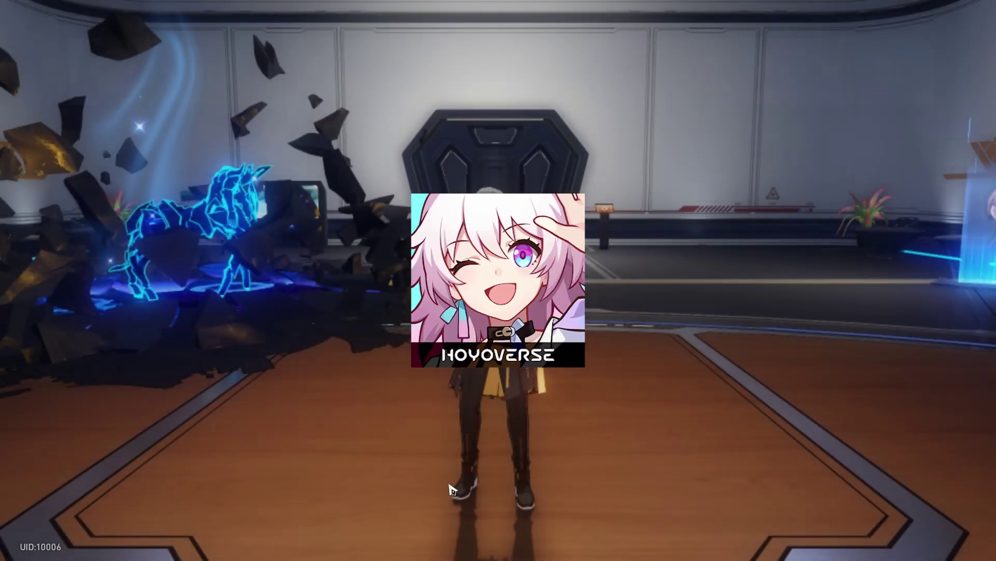
left_click(403, 481)
type("/giveall l")
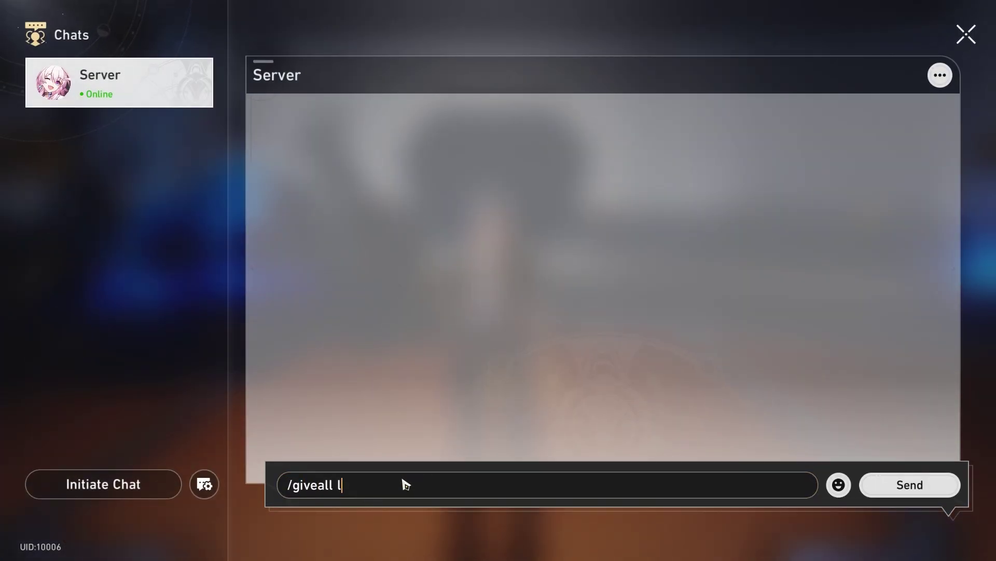
type("ightcones")
key("Return")
key("Escape")
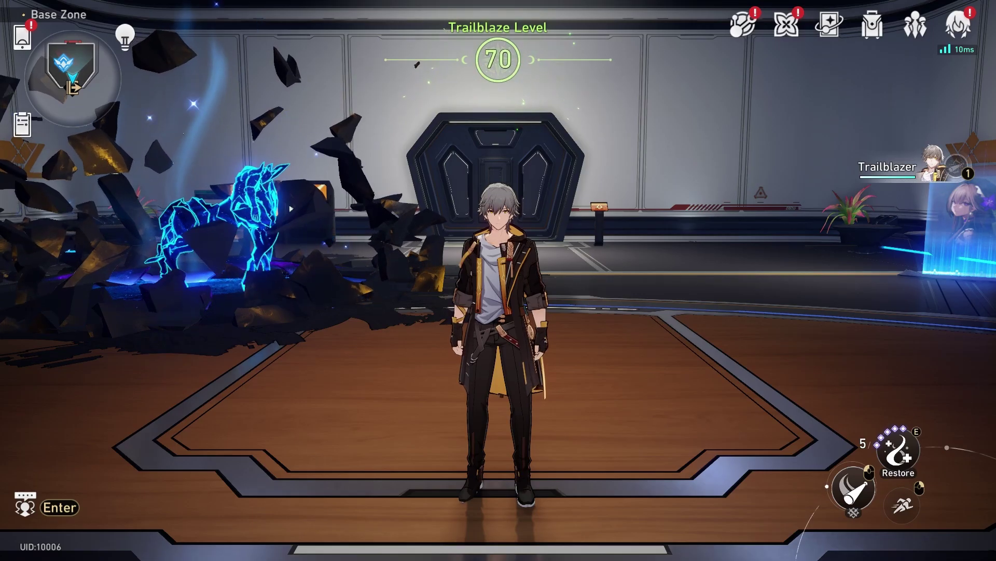
key("Return")
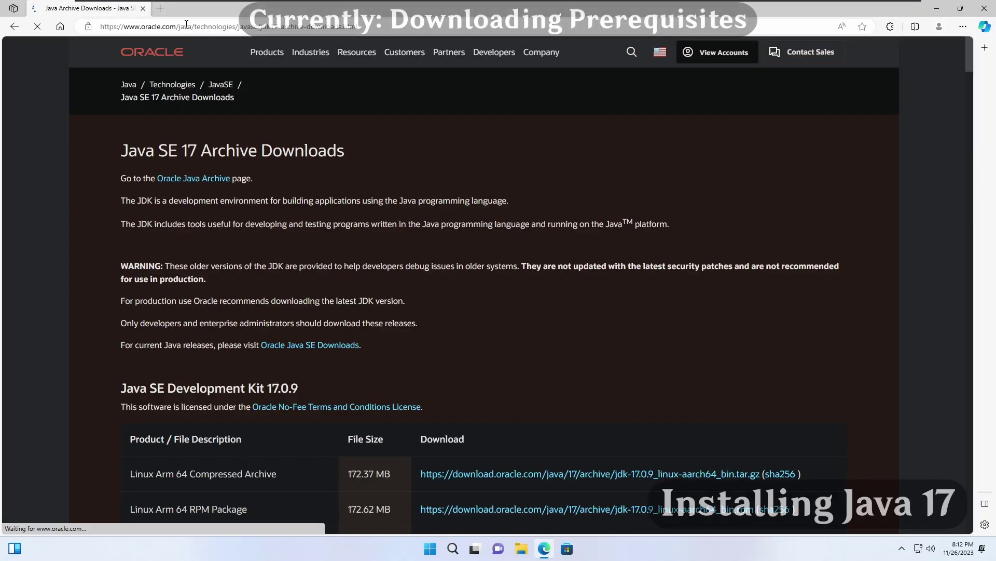
Step: Download the JDK 17.0.9 Windows x64 MSI installer from Oracle
scroll(400, 204, "down", 10)
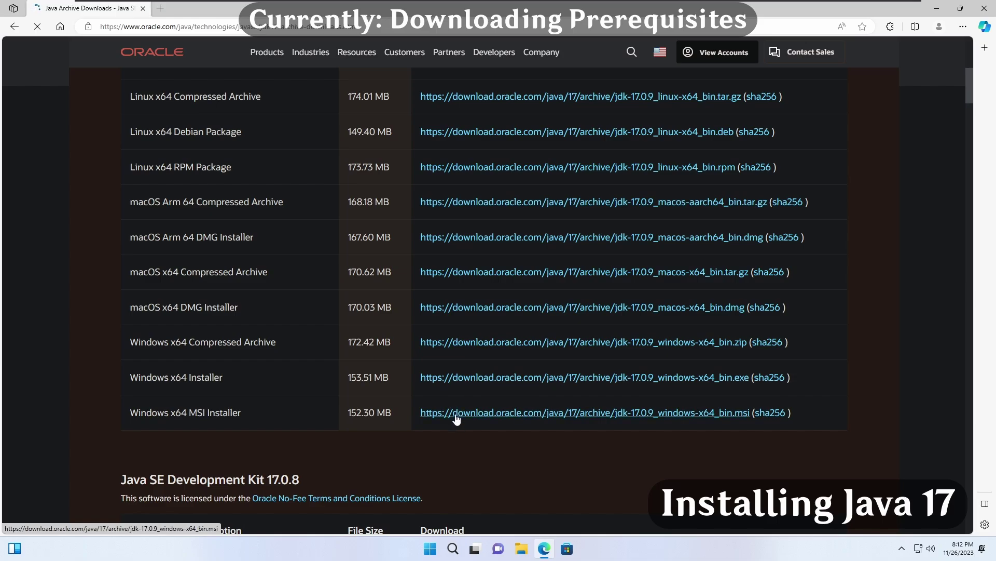
left_click(457, 418)
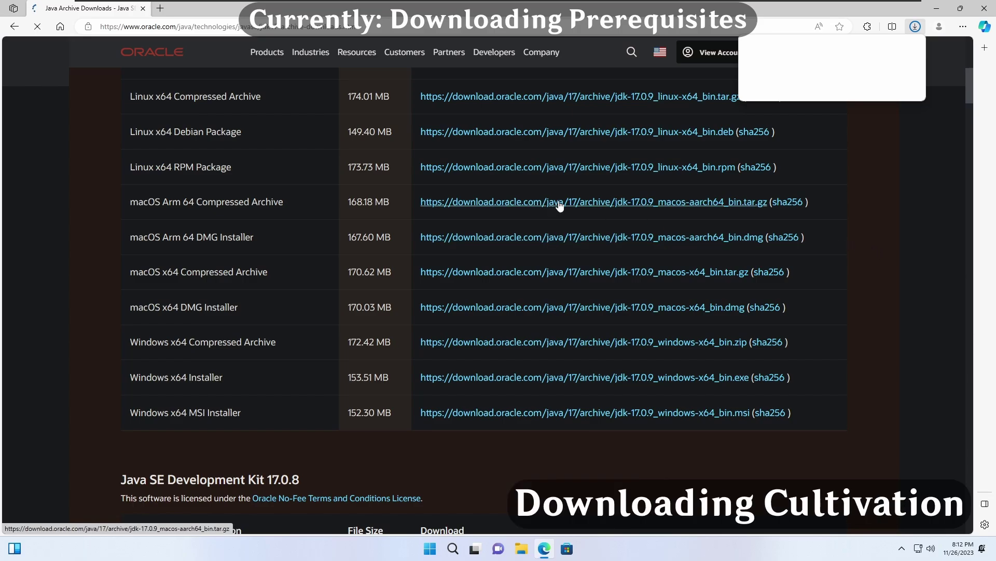
scroll(560, 203, "up", 3)
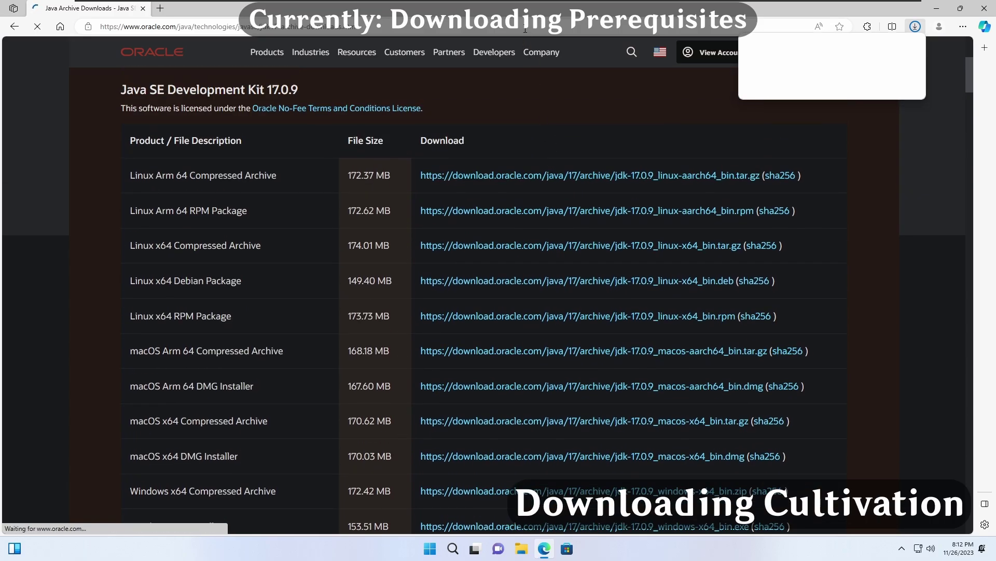
Step: Go to the grasscutter.io/downloads page
left_click(525, 29)
type("https://grasscutter.io/downloads")
key("Return")
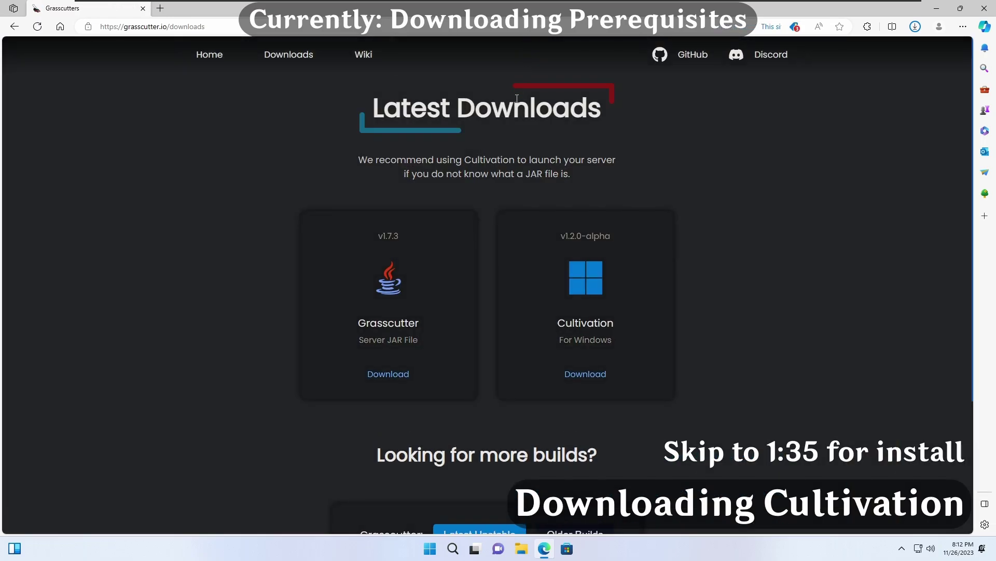
Step: Download the Cultivation launcher for Windows and the LunarCore nightly build from nightly.link
scroll(527, 222, "down", 2)
left_click(579, 306)
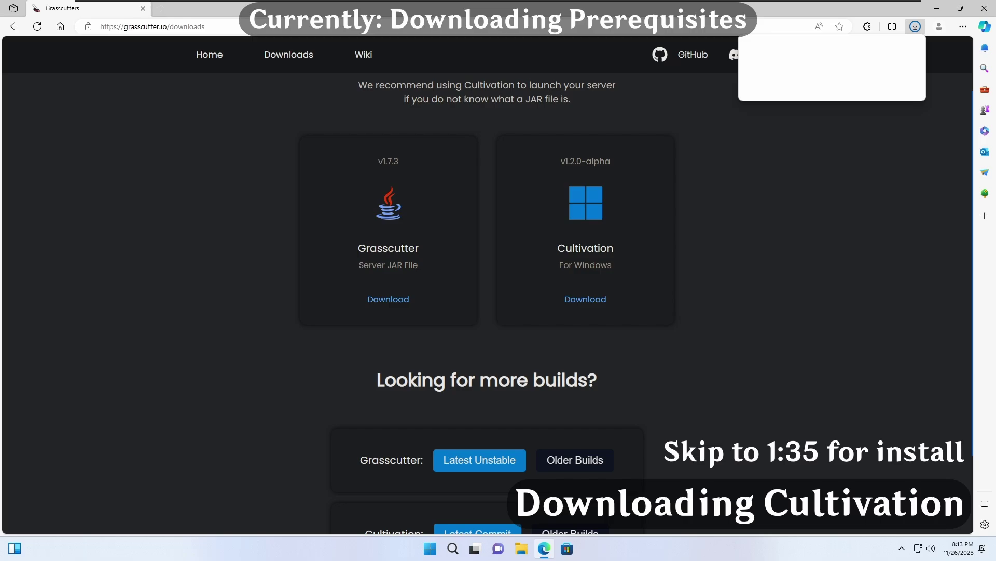
left_click(539, 26)
type("https://nightly.link/Melledy/LunarCore/workflows/build/development/LunarCore.zip")
key("Return")
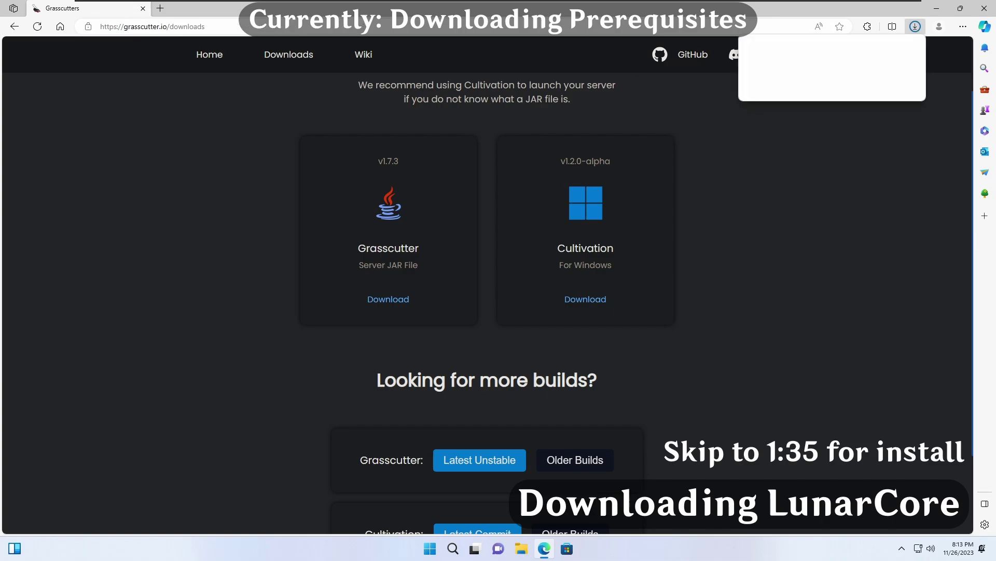
Step: Download the Dimbreath/StarRailData GitHub repository as a ZIP
left_click(492, 20)
type("https://github.com/Dimbreath/StarRailData")
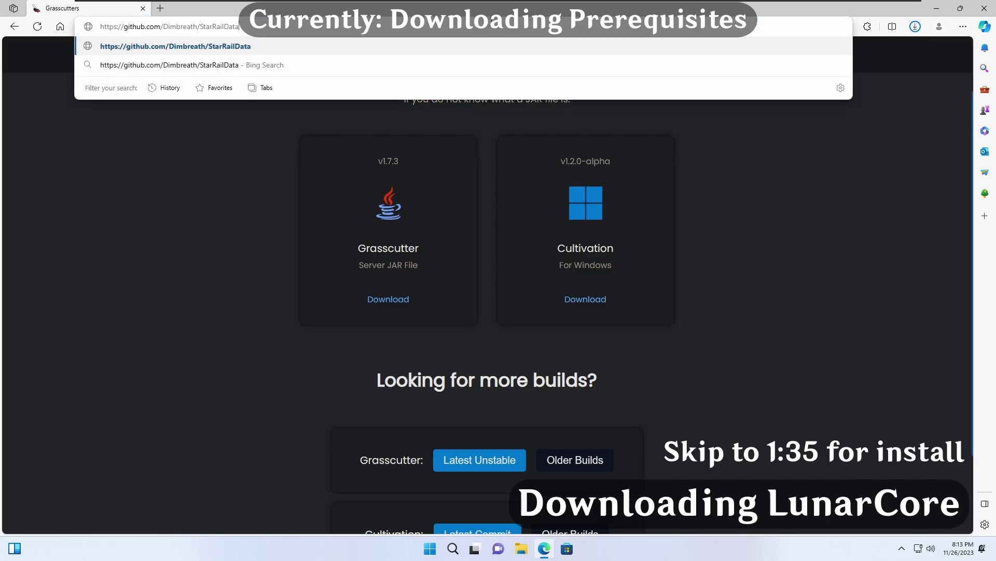
key("Return")
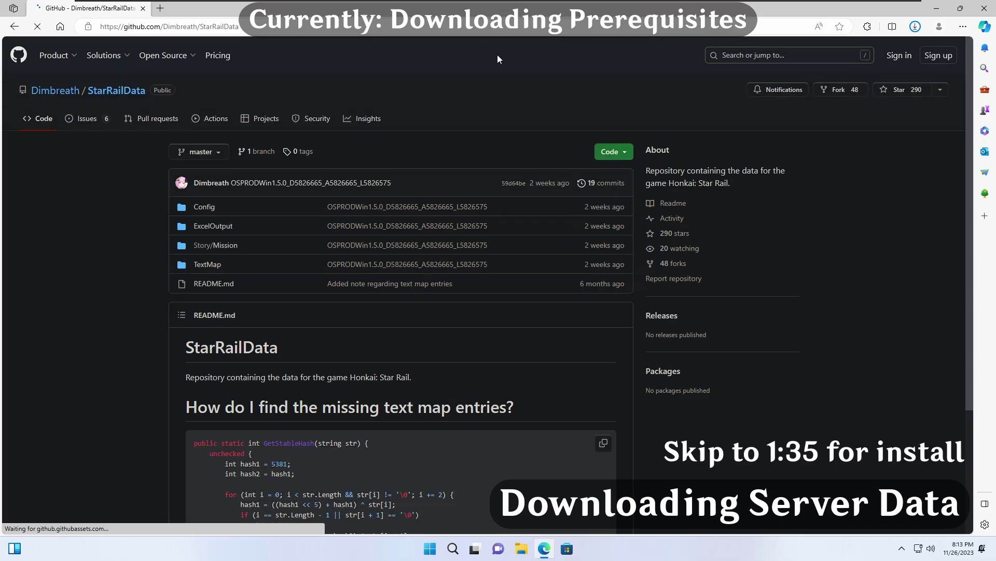
scroll(521, 79, "down", 1)
scroll(552, 89, "up", 1)
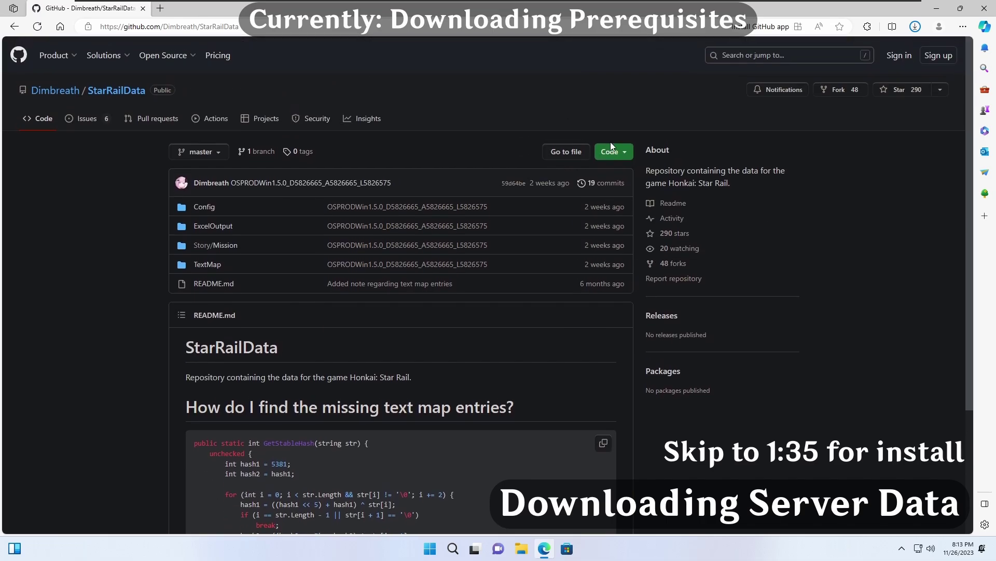
left_click(624, 155)
left_click(488, 319)
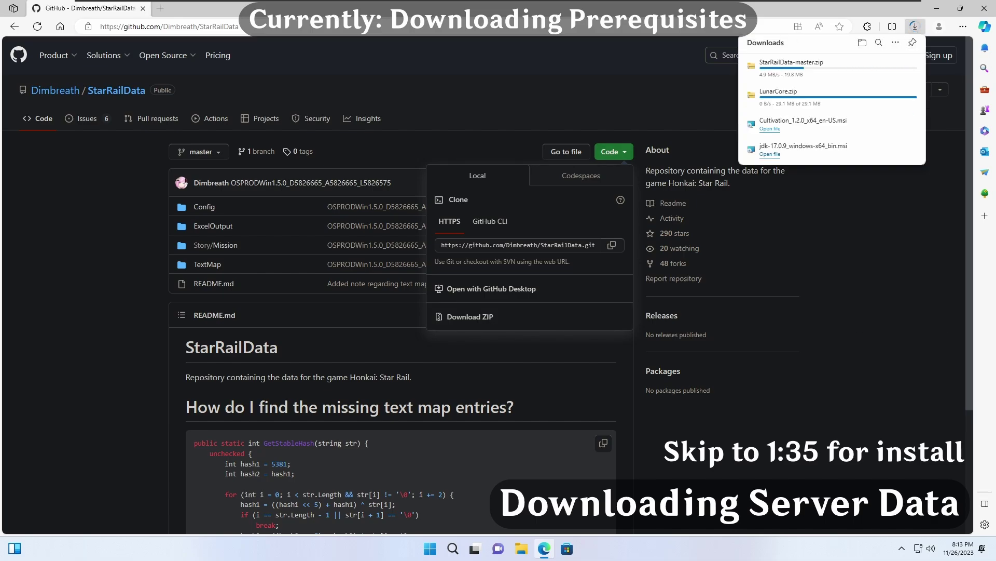
Step: Open the LunarCore-Configs project page on GitLab
left_click(435, 24)
type("https://gitlab.com/Melledy/LunarCore-Configs")
key("Return")
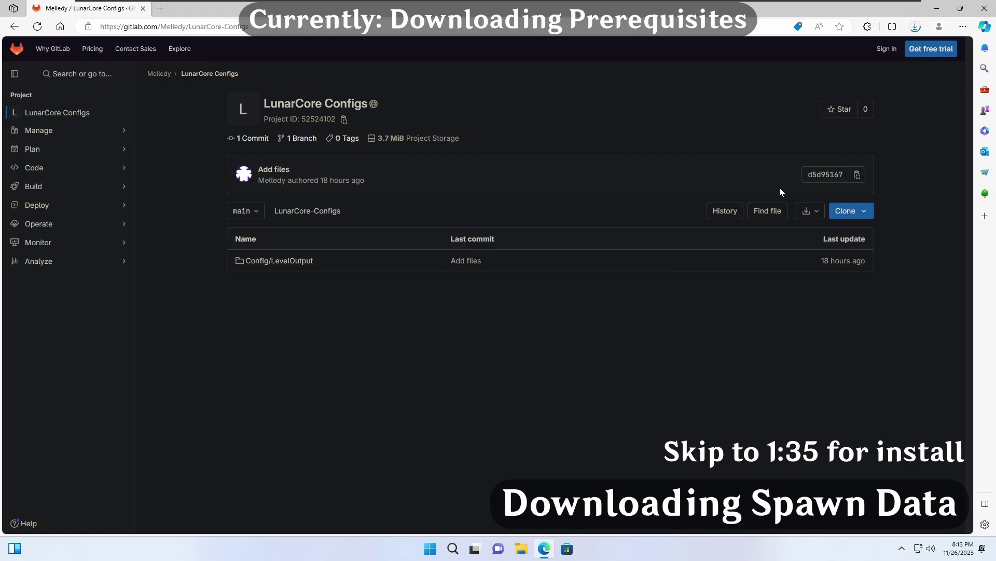
Step: Download LunarCore-Configs-main.zip from GitLab and the Melledy/LunarCore source ZIP from GitHub
left_click(808, 211)
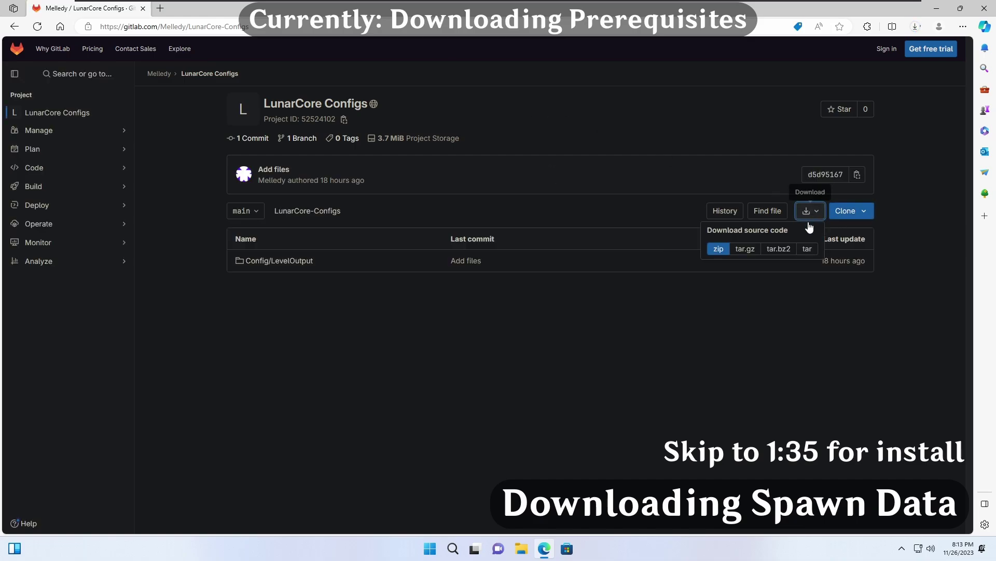
left_click(718, 249)
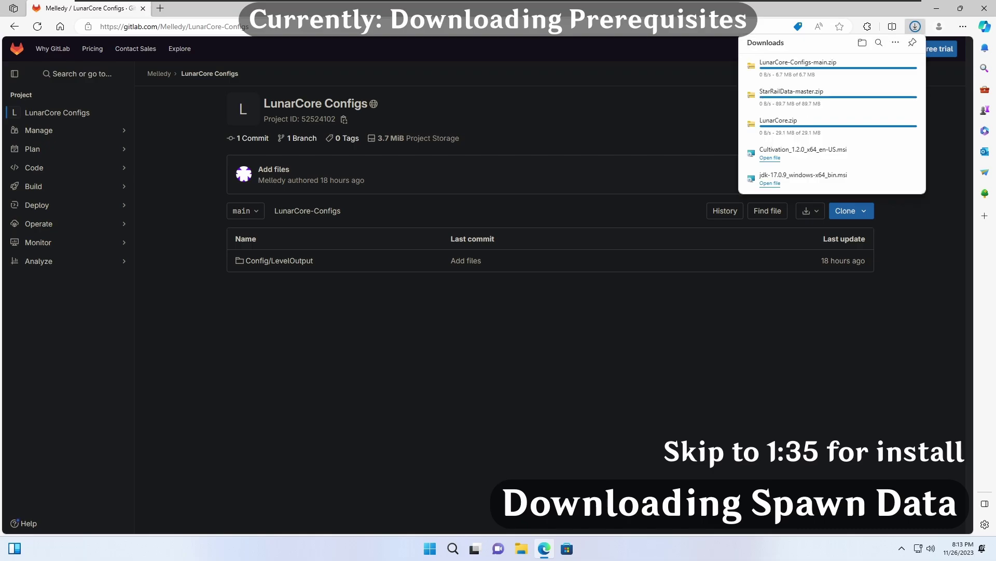
left_click(596, 28)
type("https://github.com/Melledy/LunarCore")
key("Return")
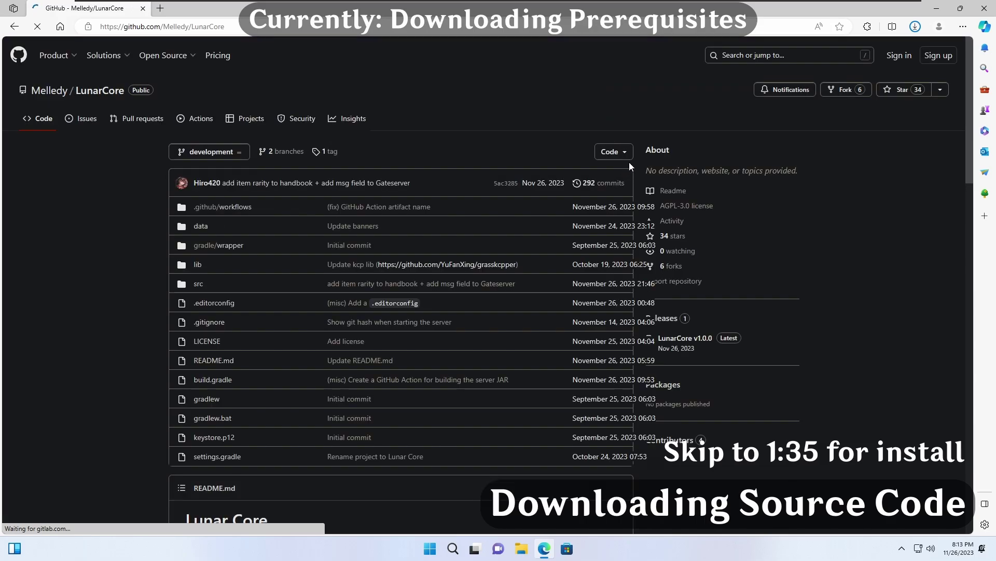
left_click(625, 151)
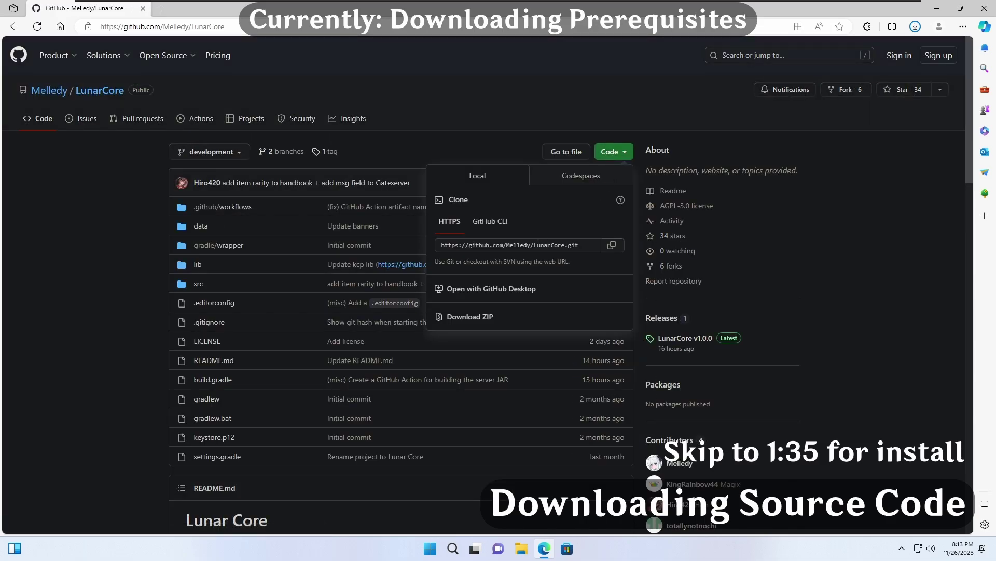
left_click(471, 317)
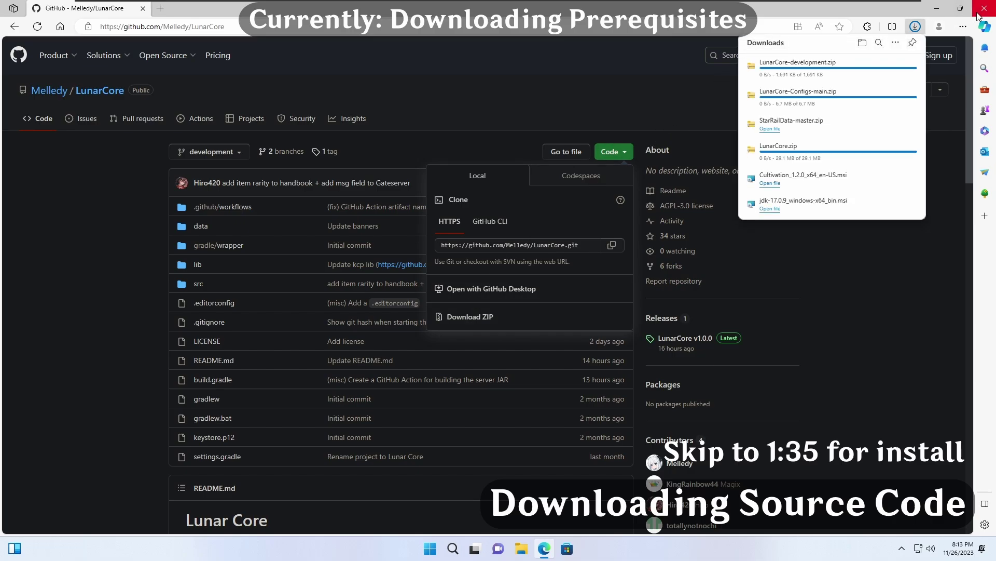
Step: Install Cultivation from the MSI in Downloads to the default C:\Program Files\Cultivation folder
key("super+e")
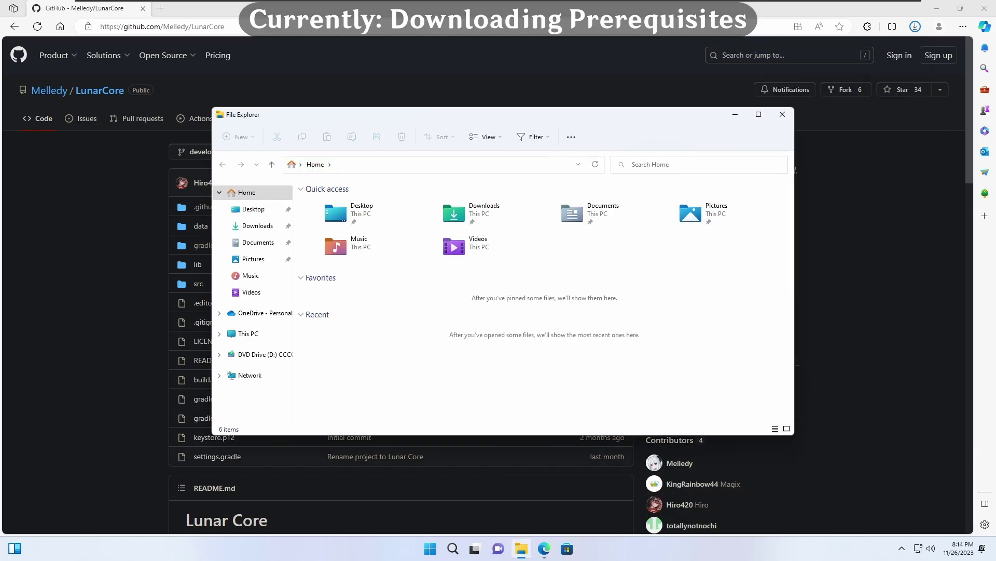
double_click(474, 214)
double_click(458, 266)
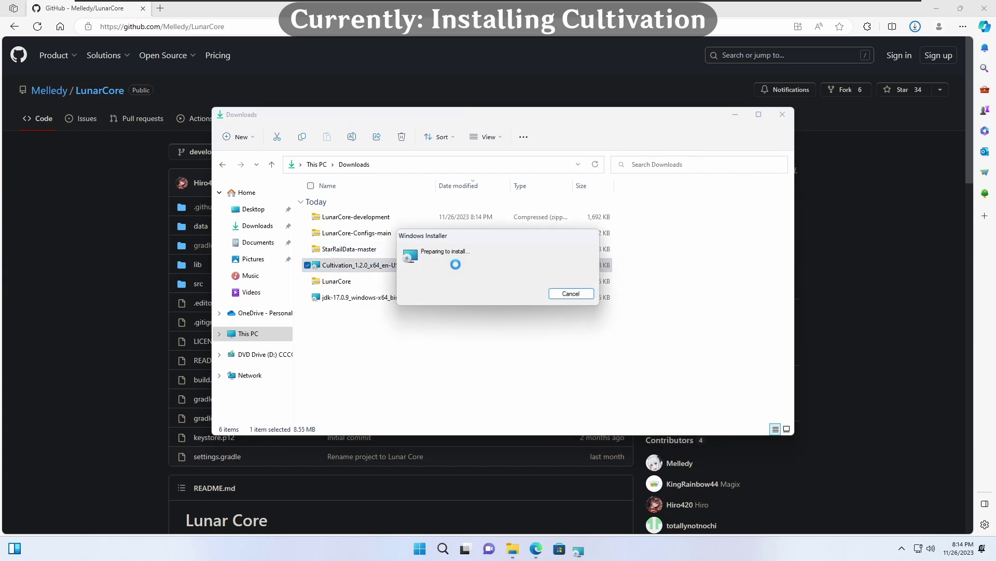
left_click(553, 356)
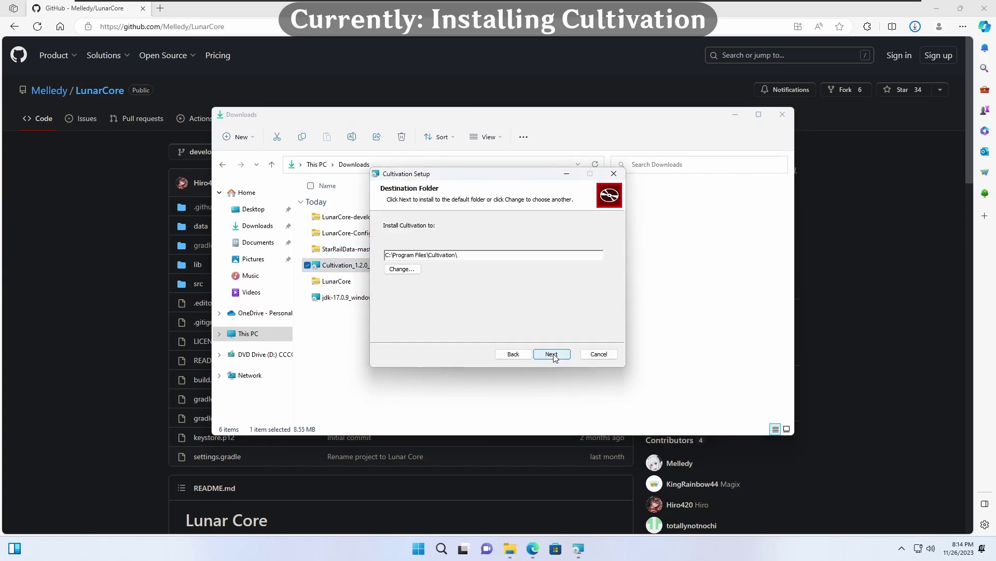
left_click(552, 355)
left_click(552, 355)
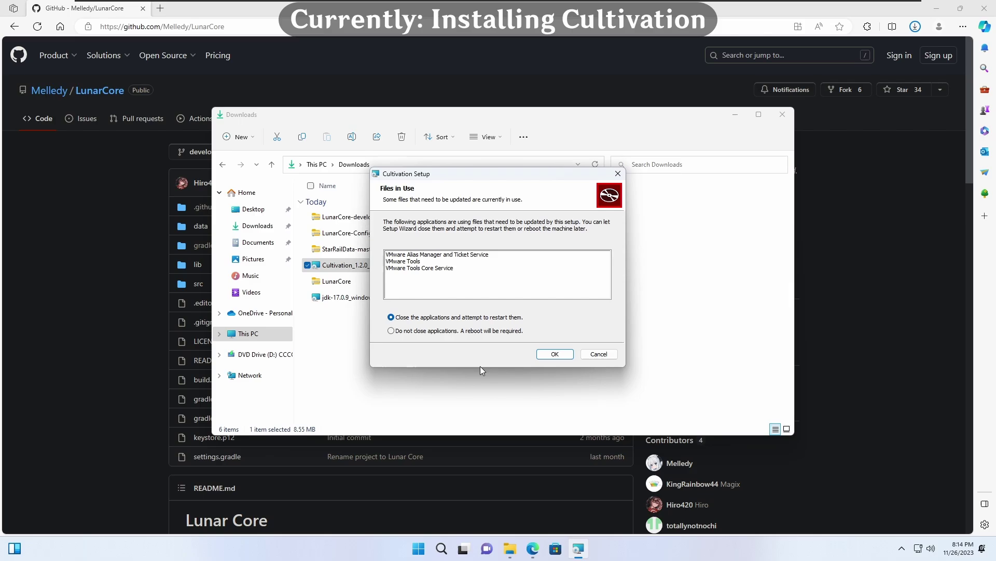
left_click(553, 353)
left_click(552, 354)
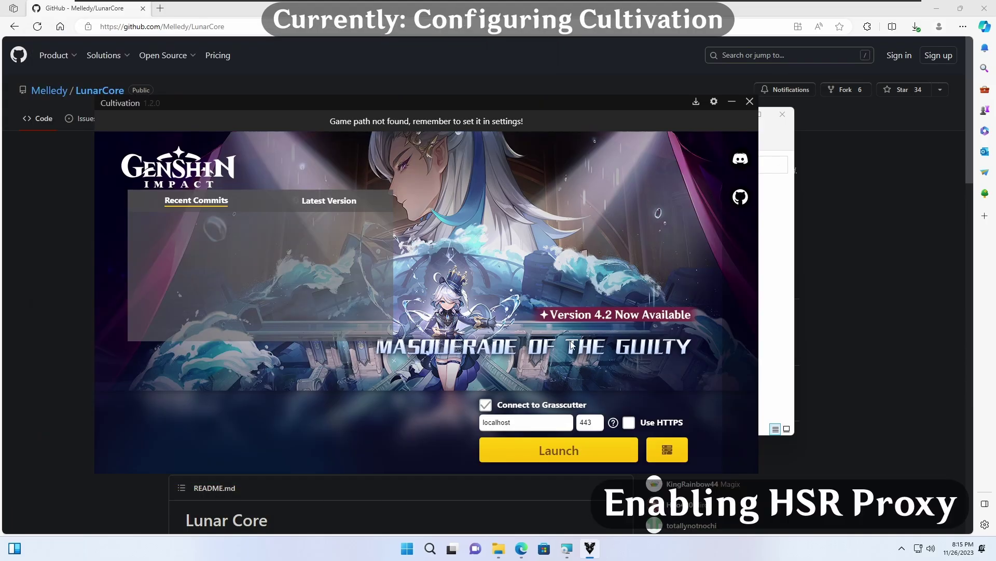
Step: Set Cultivation's game path to StarRail.exe in the Program Files Honkai Star Rail folder
left_click(715, 102)
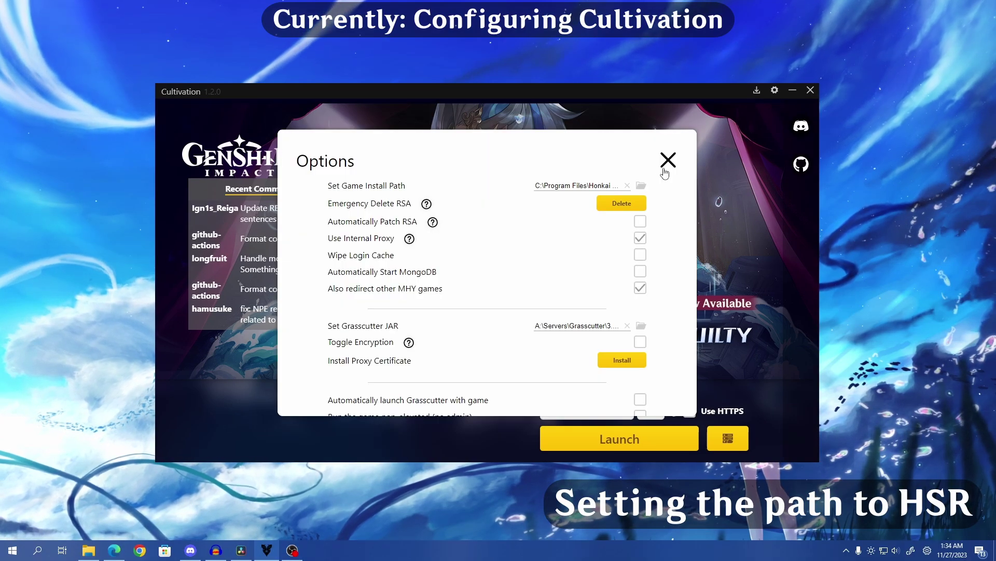
left_click(641, 185)
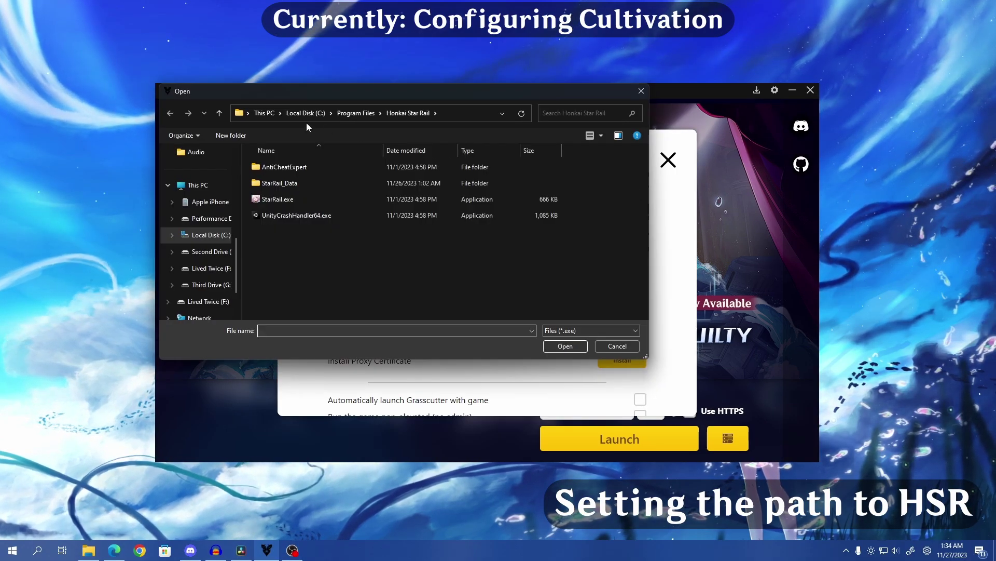
double_click(263, 265)
scroll(572, 235, "down", 5)
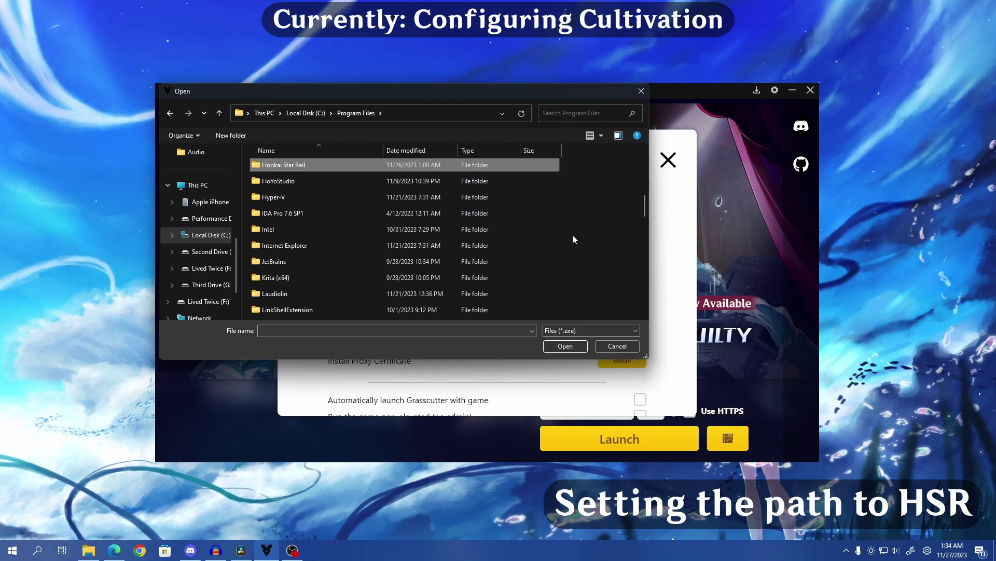
double_click(402, 167)
left_click(389, 199)
left_click(566, 346)
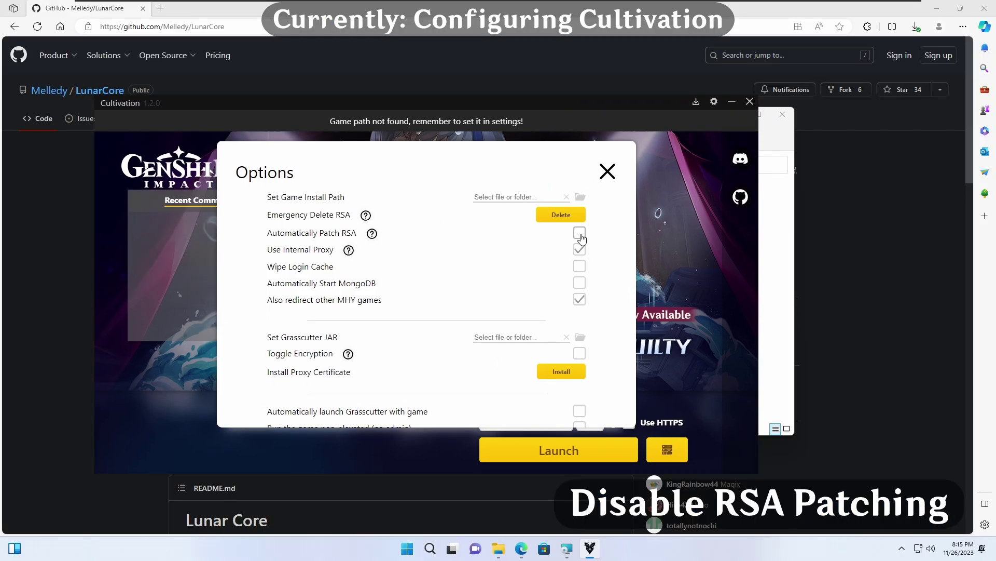
Step: Install the Cultivation proxy certificate, approving the security warning, and close settings
scroll(582, 242, "down", 1)
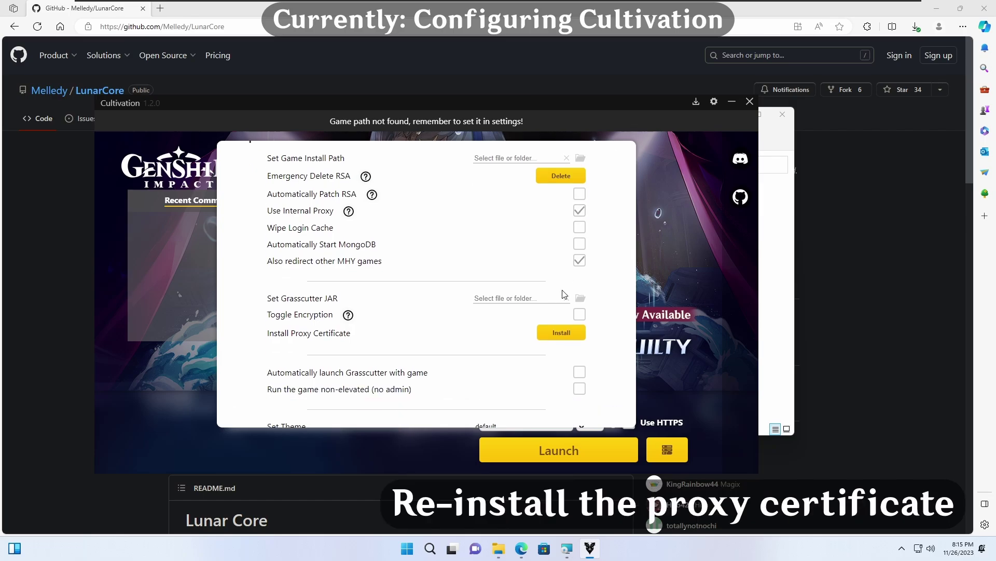
left_click(566, 339)
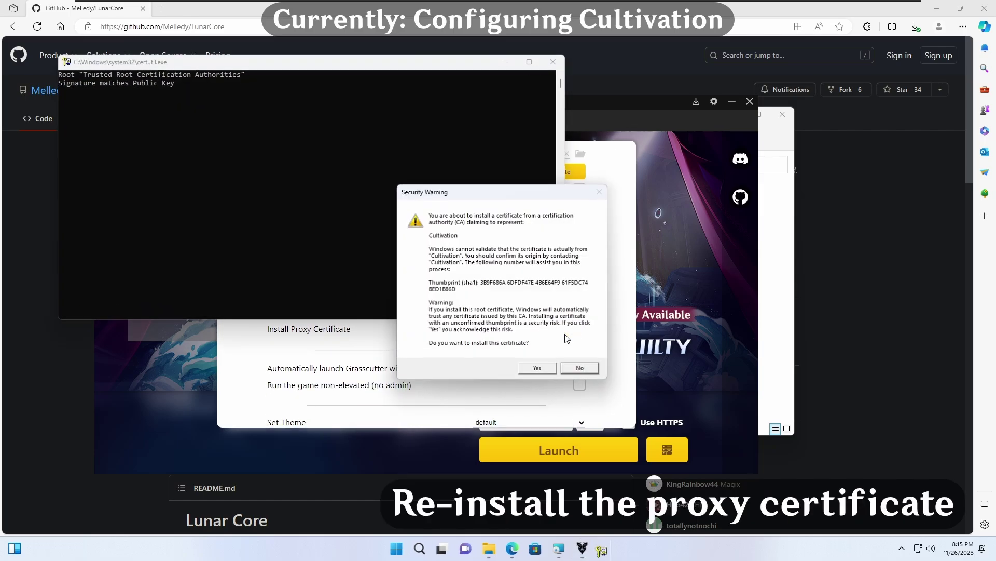
left_click(540, 370)
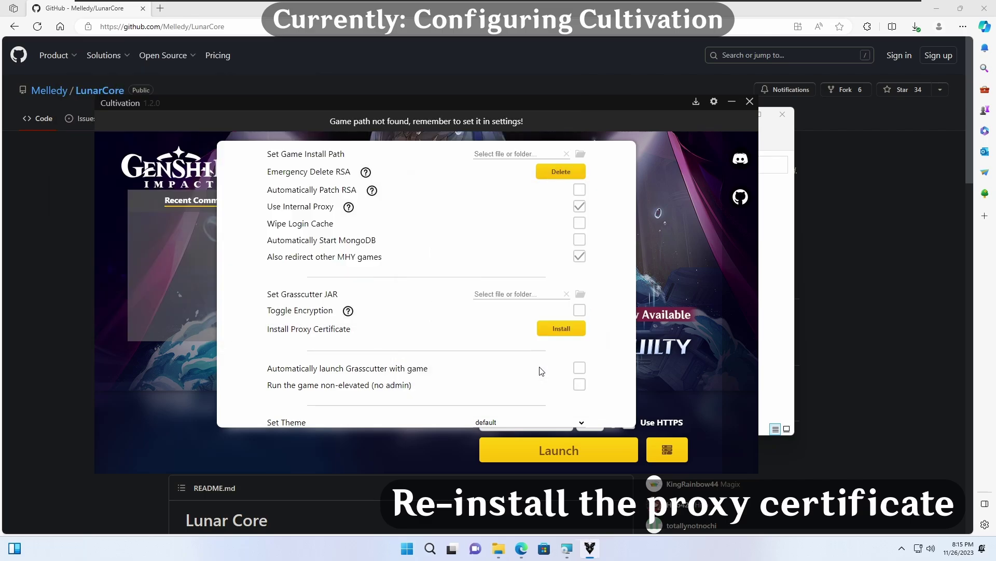
key("Escape")
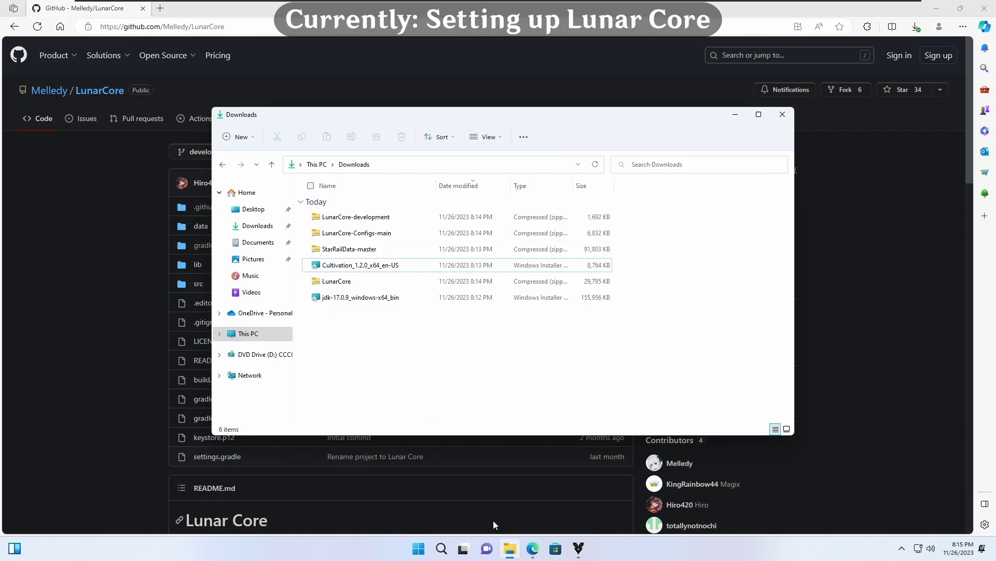
Step: Create an empty LunarCore folder in Documents and position it beside the Downloads window
key("ctrl+n")
left_click(269, 257)
right_click(370, 258)
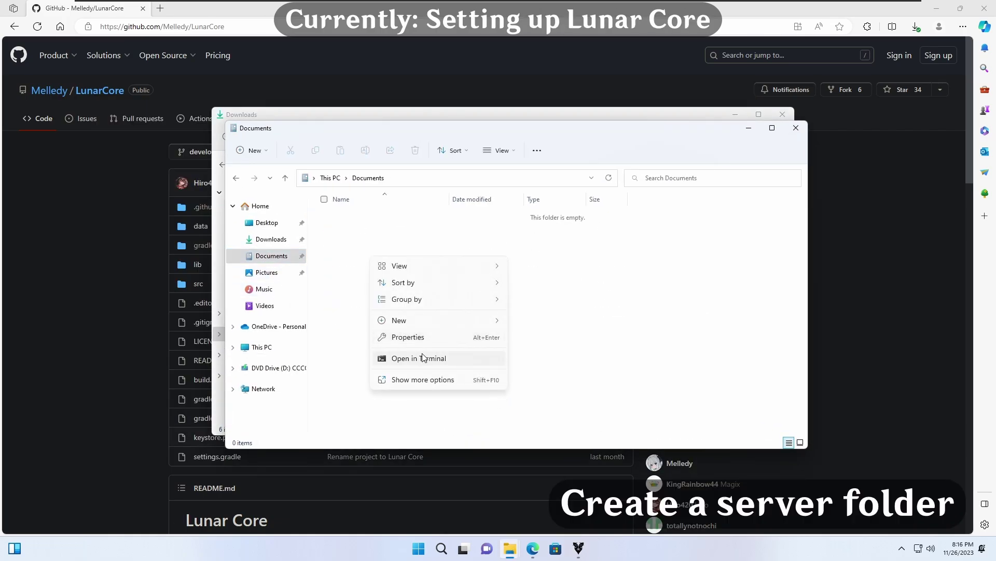
key("ctrl+shift+n")
type("LunarCore")
key("Return")
key("Return")
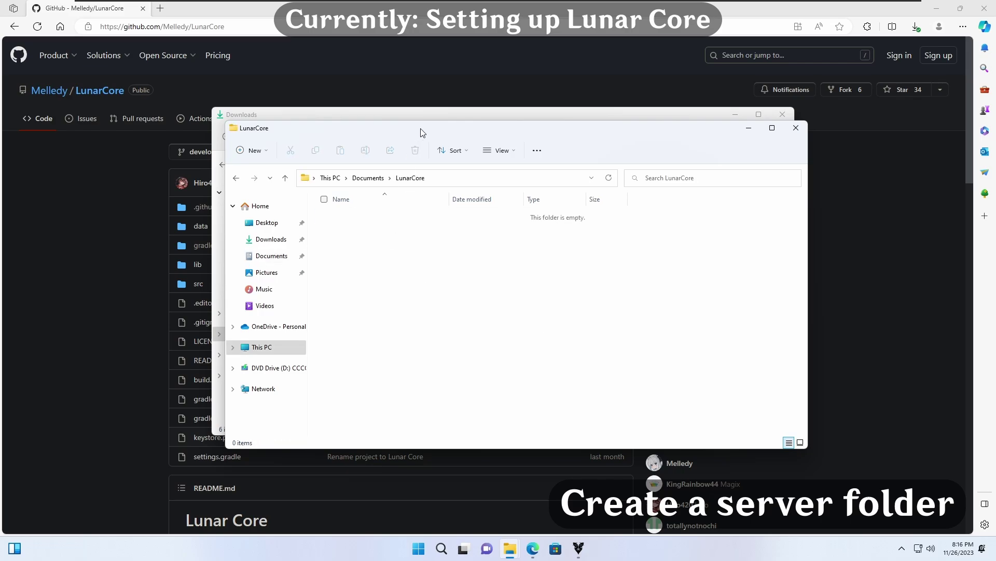
left_click_drag(422, 133, 561, 214)
left_click_drag(528, 114, 385, 37)
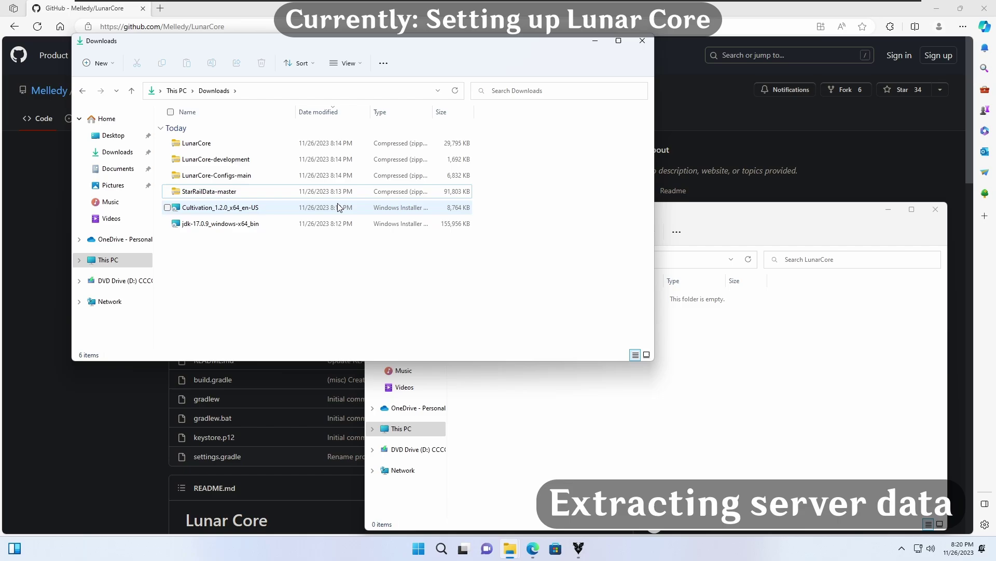
Step: Open StarRailData-master.zip in 7-Zip File Manager and enter its StarRailData-master folder
right_click(337, 191)
mouse_move(415, 239)
left_click(540, 274)
left_click(423, 270)
left_click(468, 328)
double_click(186, 118)
left_click(239, 150)
double_click(239, 151)
double_click(127, 155)
Step: Extract Config, ExcelOutput, Story and TextMap, excluding README.md, into the LunarCore folder
left_click(866, 396)
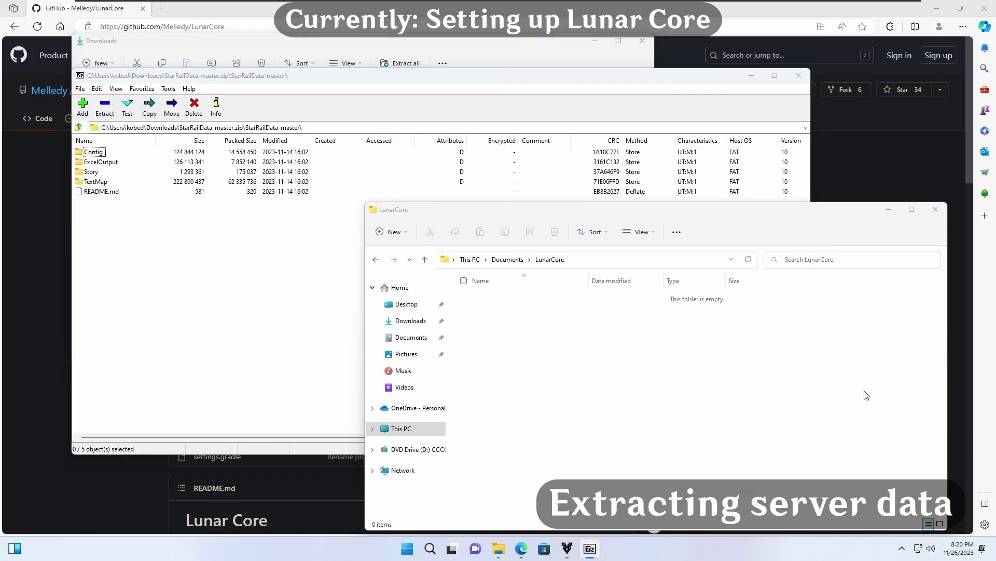
left_click_drag(127, 245, 86, 147)
left_click(95, 192, "ctrl")
left_click_drag(97, 181, 446, 306)
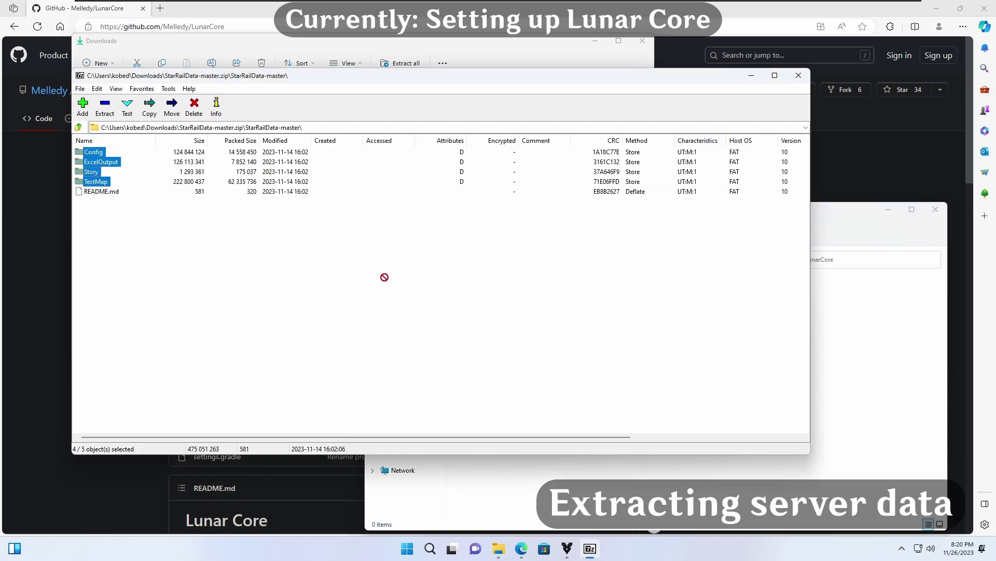
left_click_drag(607, 498, 606, 497)
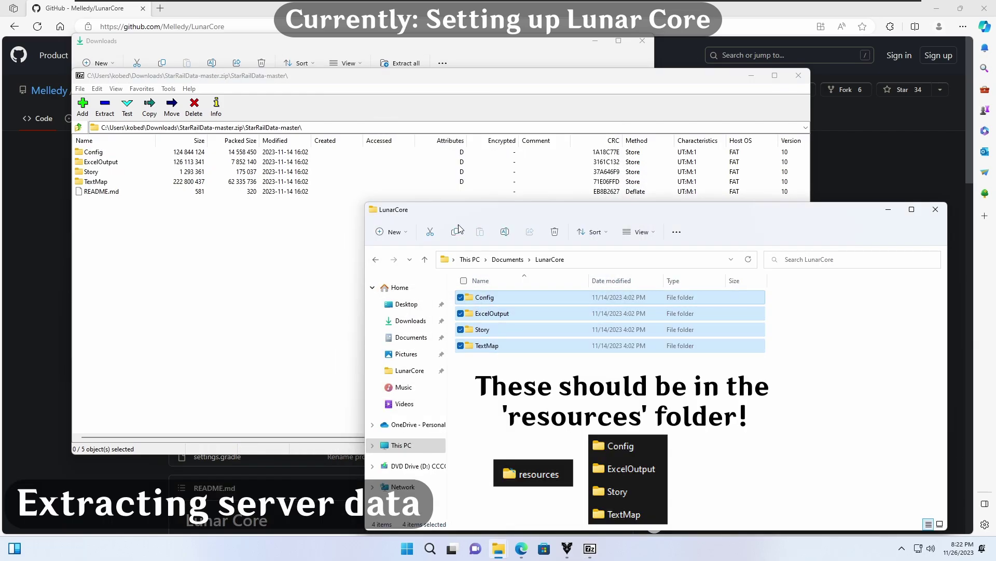
Step: Extract Config from LunarCore-Configs-main.zip into LunarCore, replacing the same-named files
left_click(798, 75)
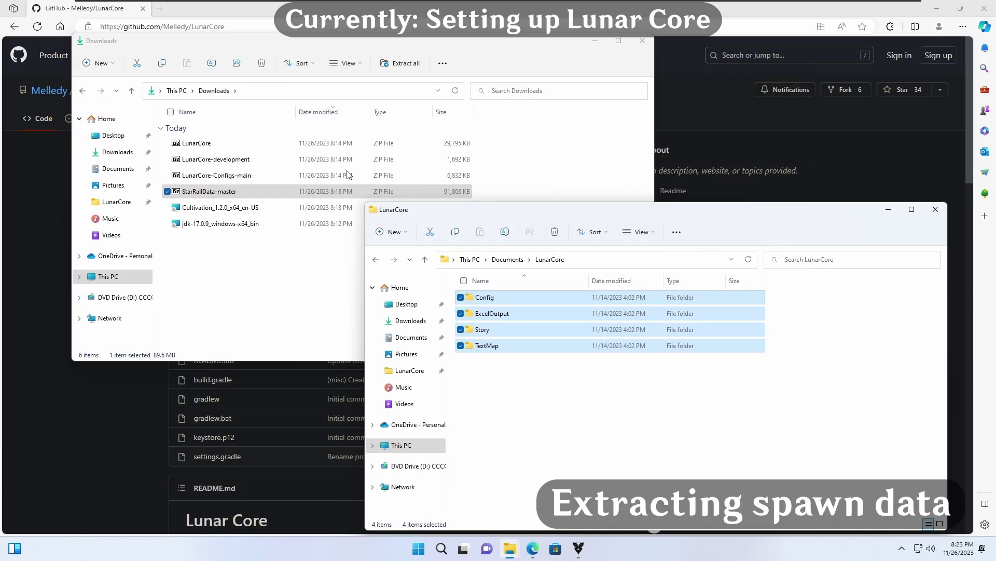
left_click(348, 175)
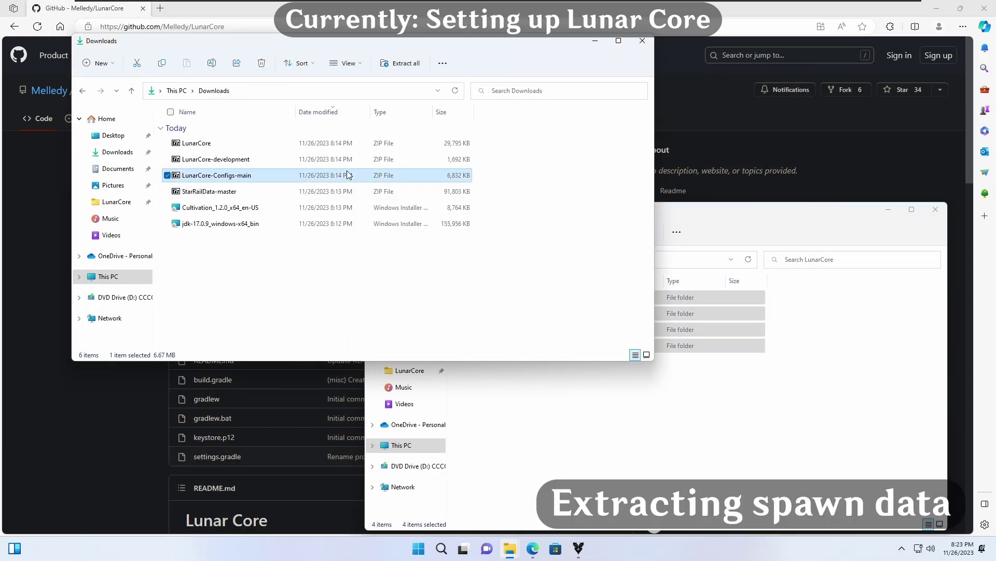
double_click(327, 179)
double_click(134, 154)
left_click_drag(95, 157, 874, 399)
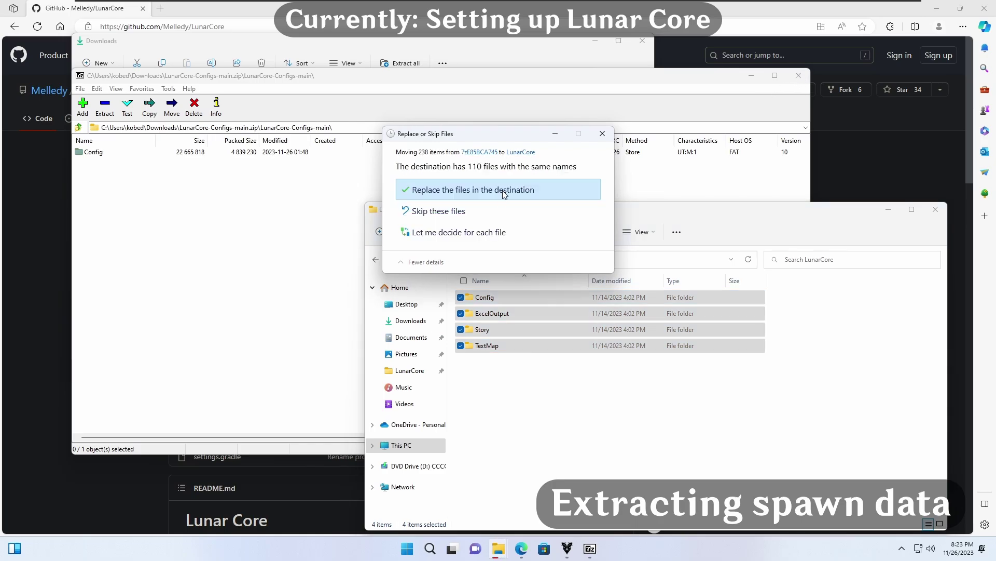
left_click(506, 192)
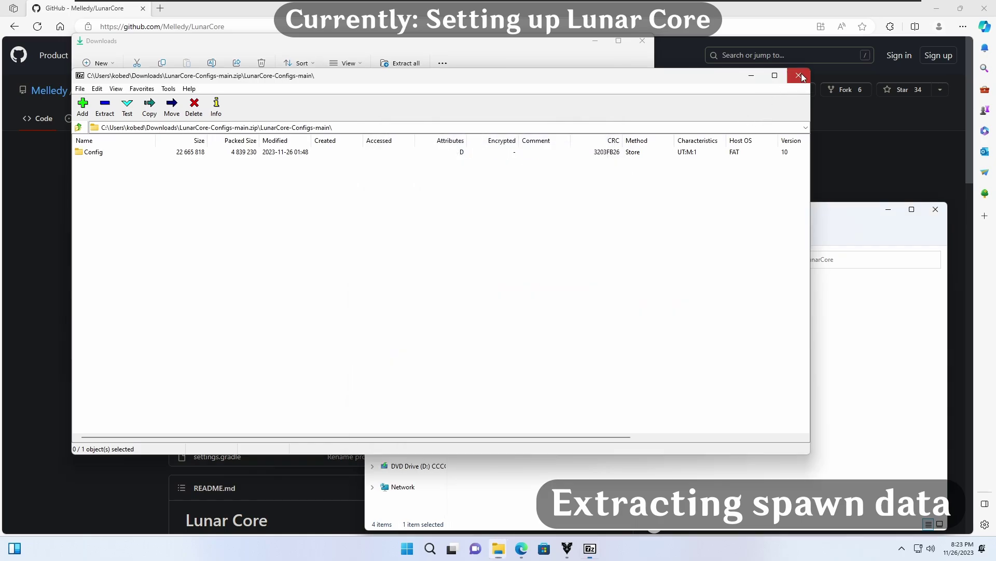
Step: Extract the data folder from LunarCore-development.zip into the LunarCore folder
left_click(799, 75)
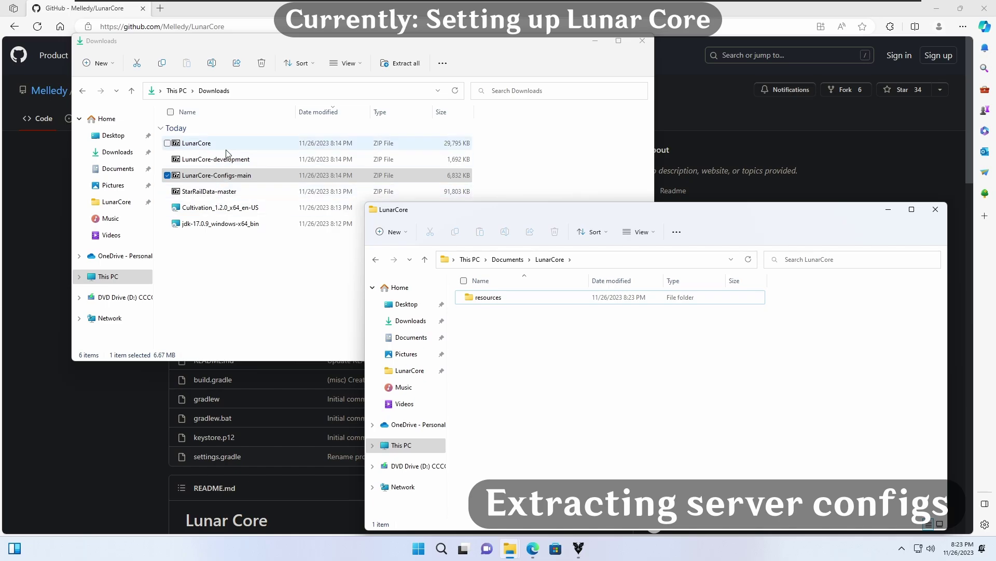
left_click(225, 159)
double_click(226, 159)
double_click(96, 152)
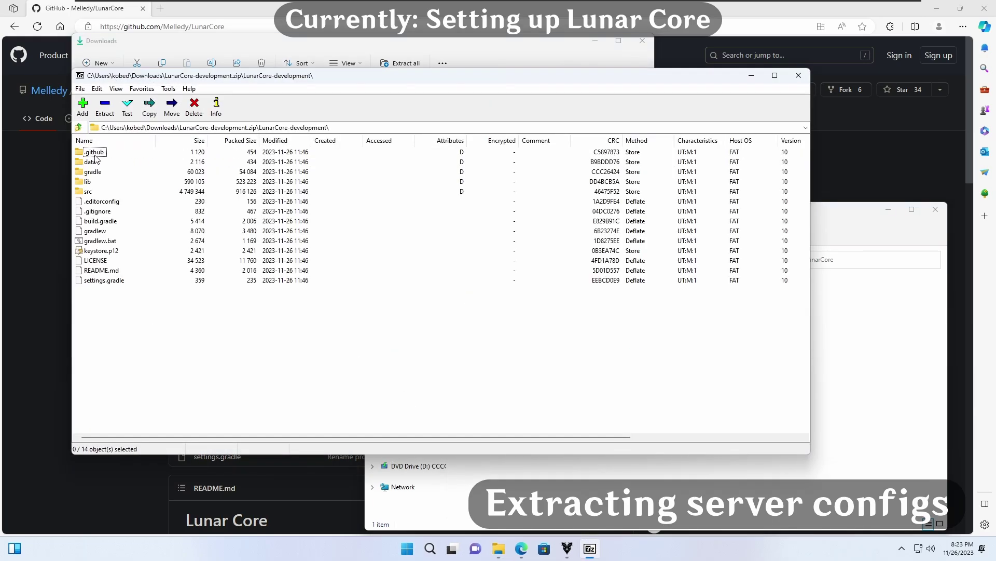
left_click_drag(93, 162, 110, 164)
left_click_drag(892, 381, 893, 379)
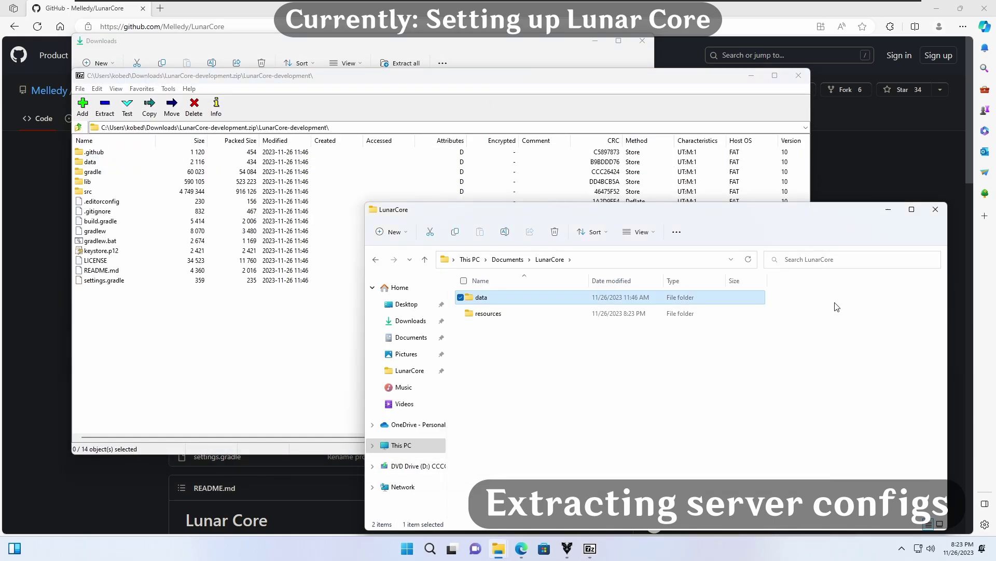
Step: Extract LunarCore.jar from LunarCore.zip into the LunarCore folder
left_click(798, 76)
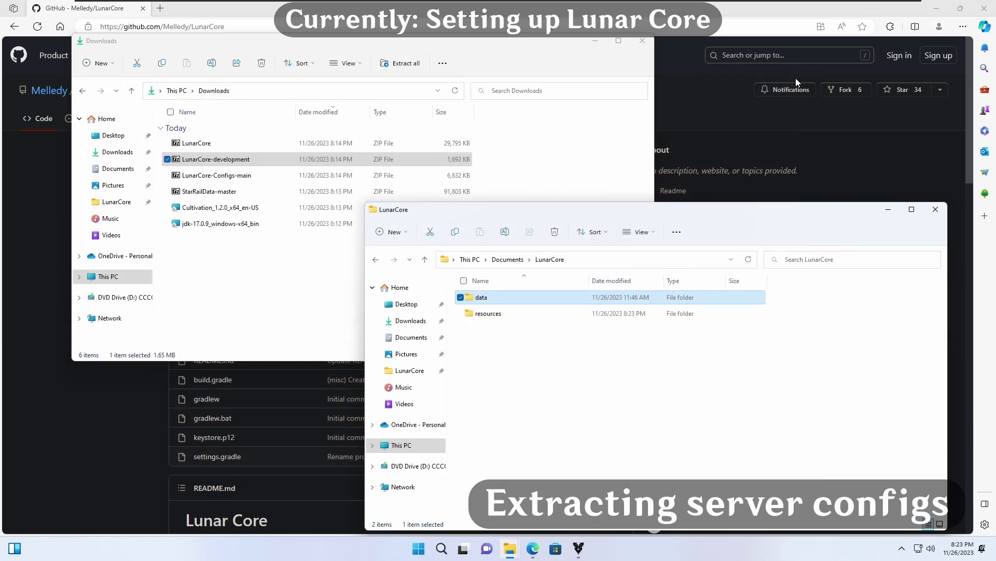
double_click(197, 143)
left_click_drag(102, 152, 829, 351)
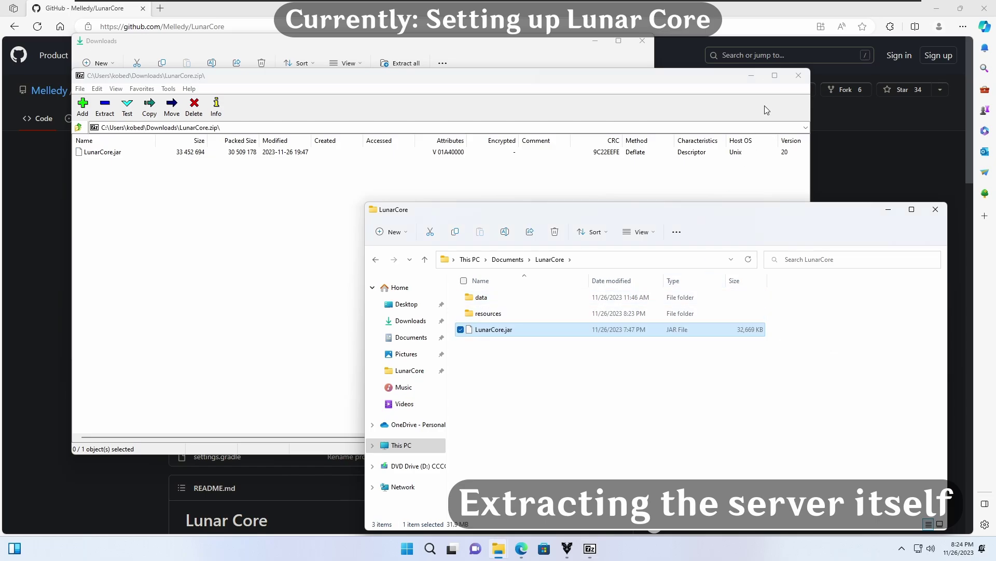
Step: Open a Windows PowerShell window in the LunarCore folder
right_click(603, 369)
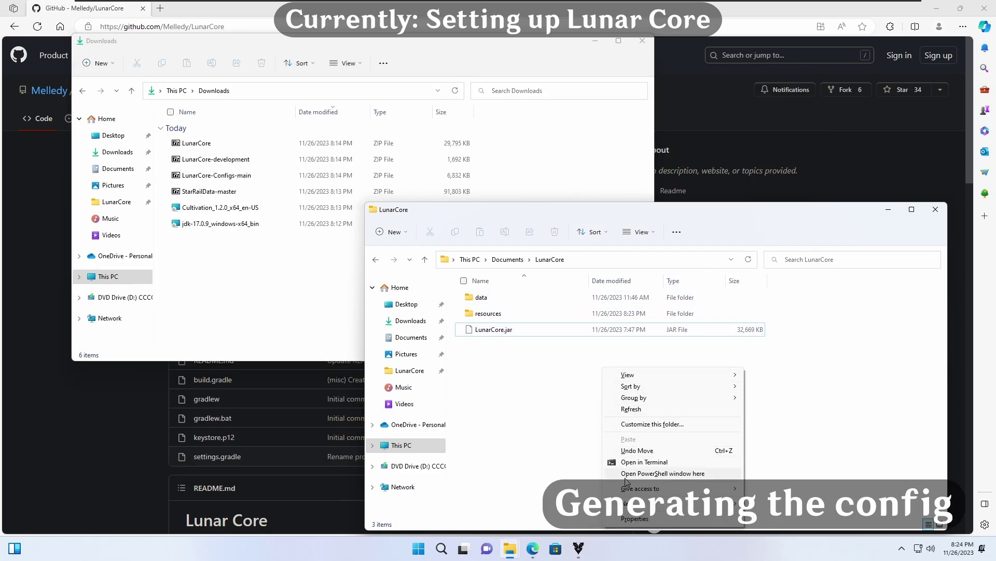
left_click(626, 476)
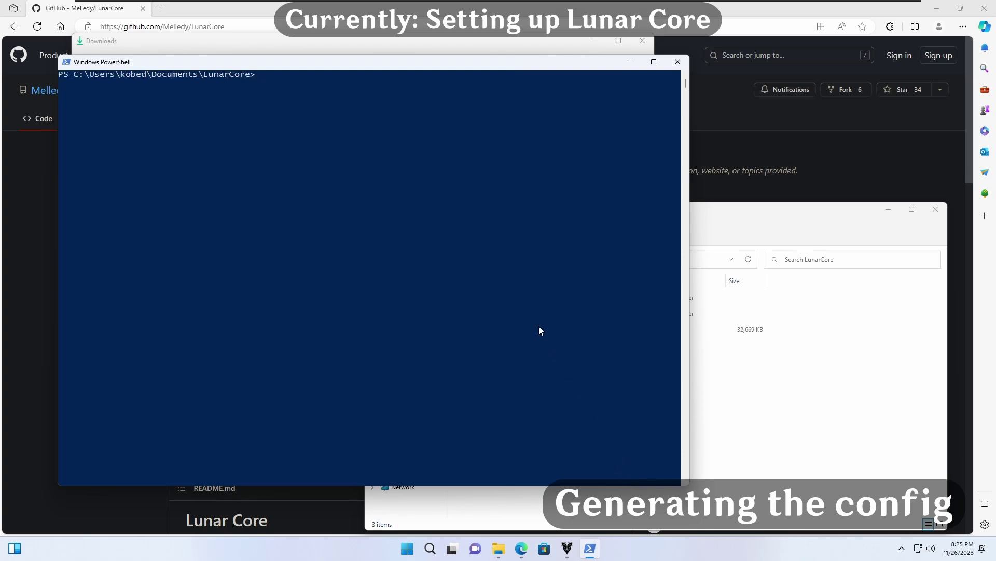
type("jav")
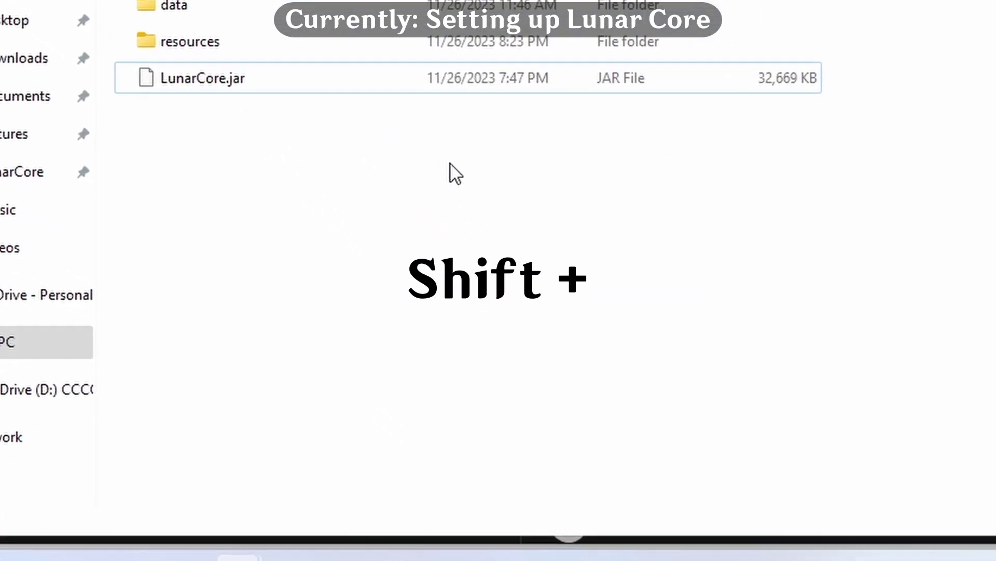
right_click(404, 111, "shift")
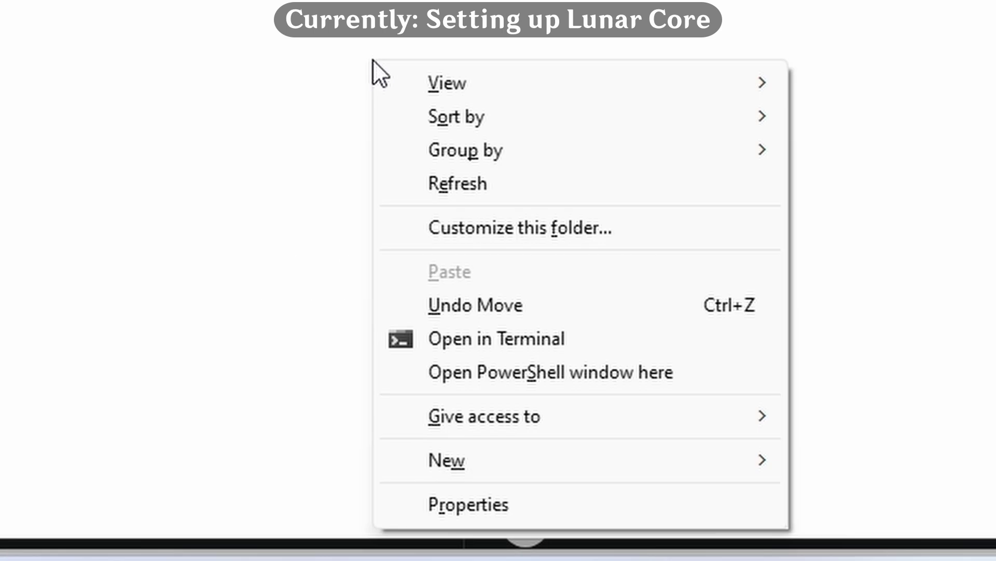
left_click(440, 384)
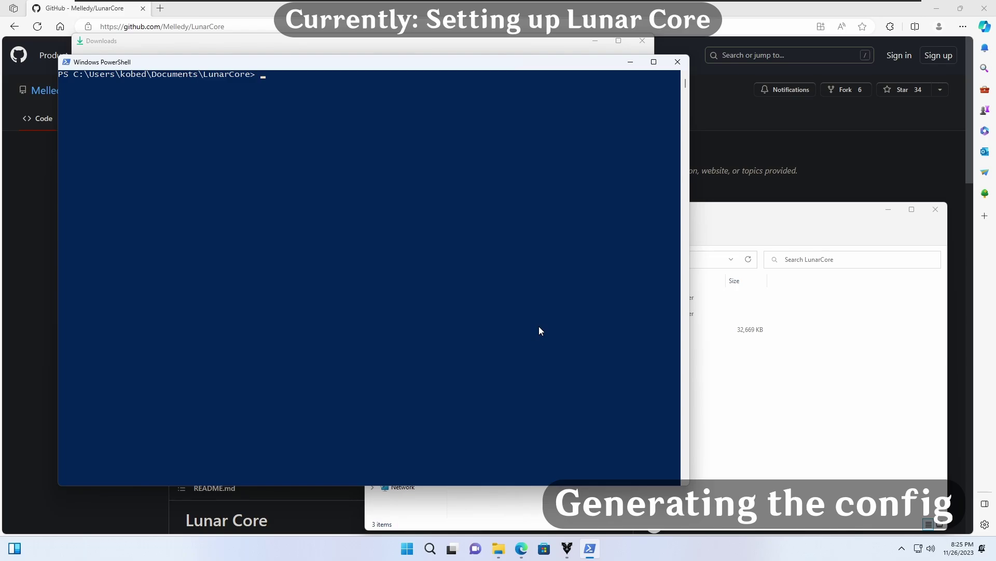
Step: Run java -jar LunarCore.jar, allow it through the firewall, then stop it with Ctrl+C
type("java -jar LunarCore.j")
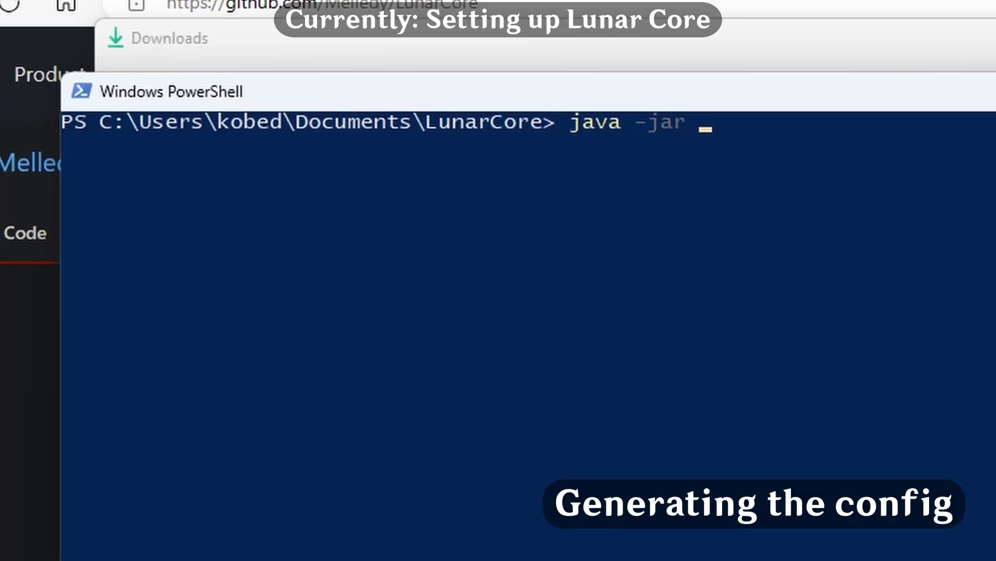
type("ar")
key("Return")
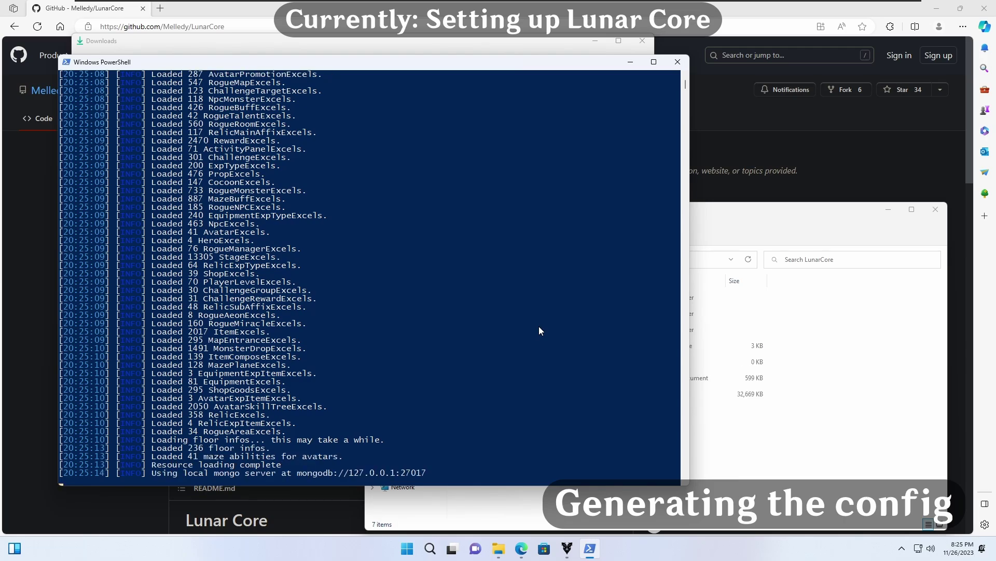
left_click(549, 368)
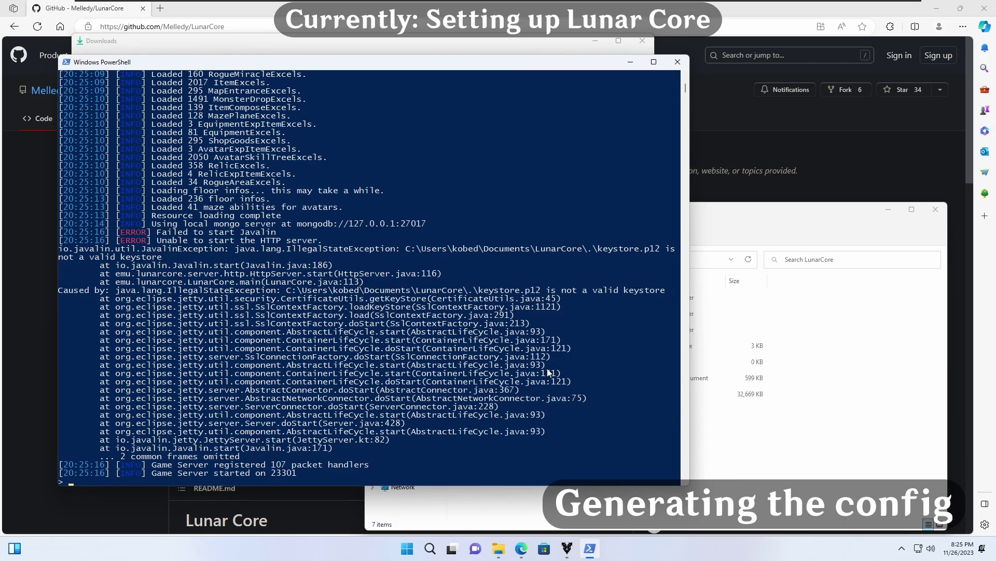
key("ctrl+c")
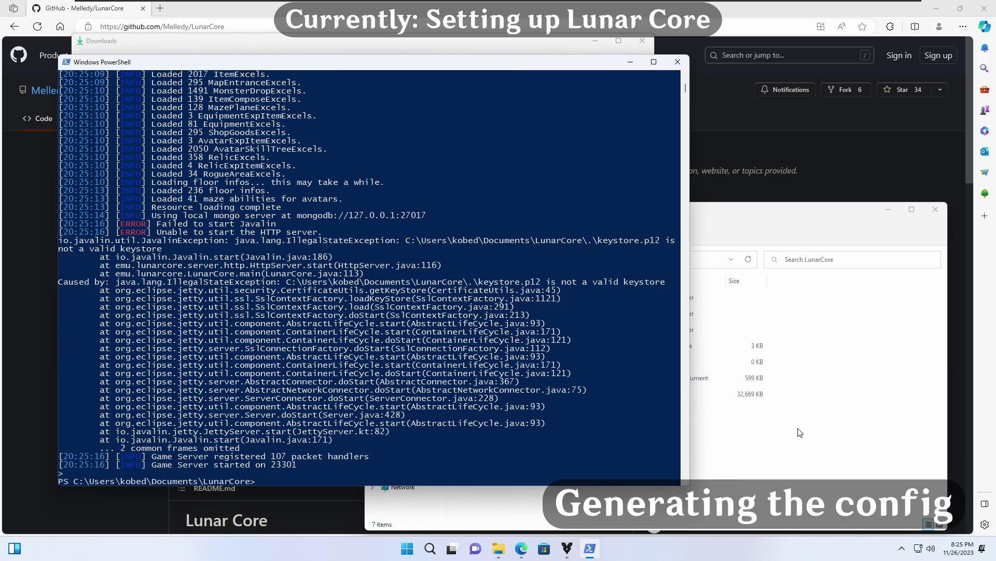
left_click(800, 432)
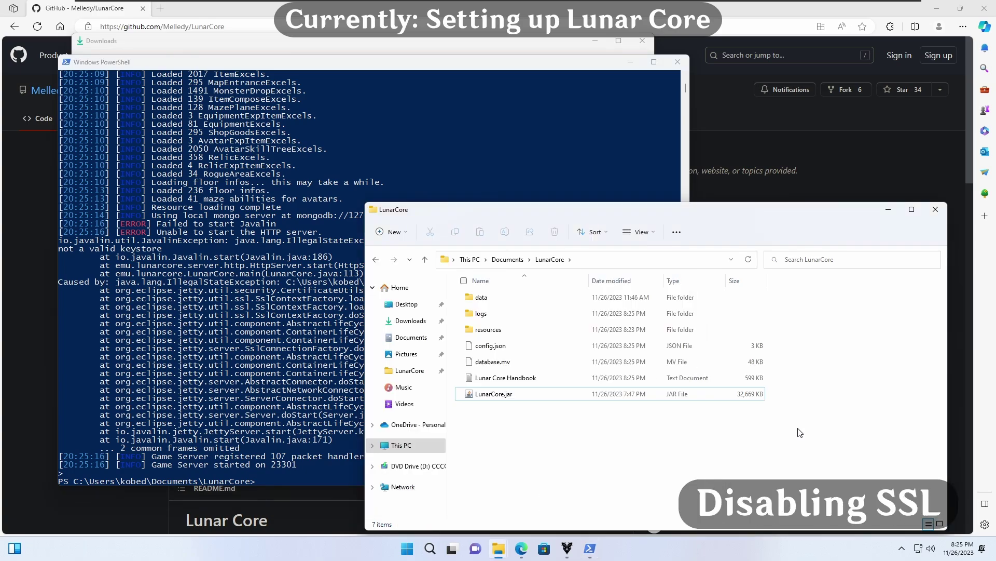
Step: Open config.json in Notepad via Open with > More apps
right_click(500, 351)
left_click(527, 385)
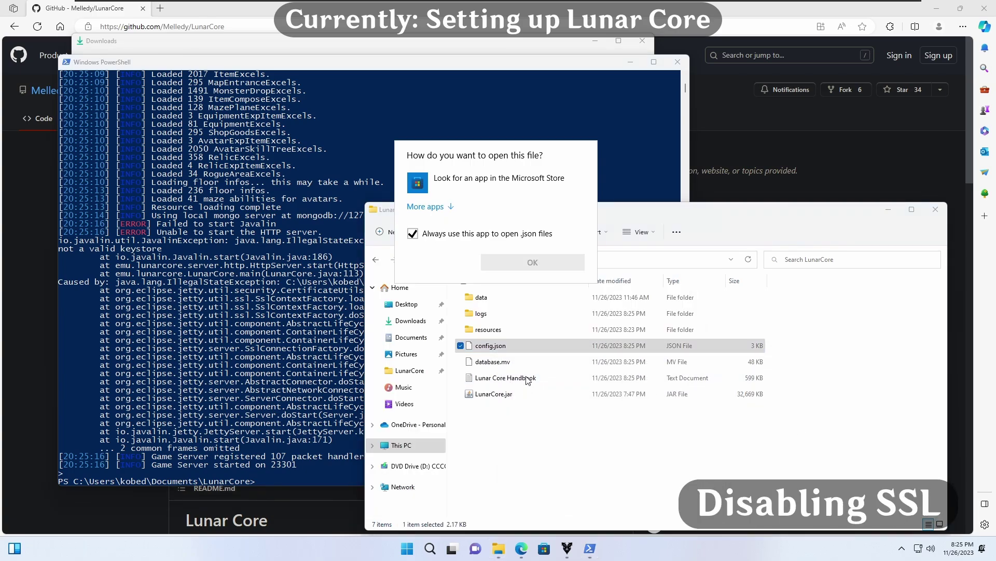
left_click(448, 207)
left_click(453, 277)
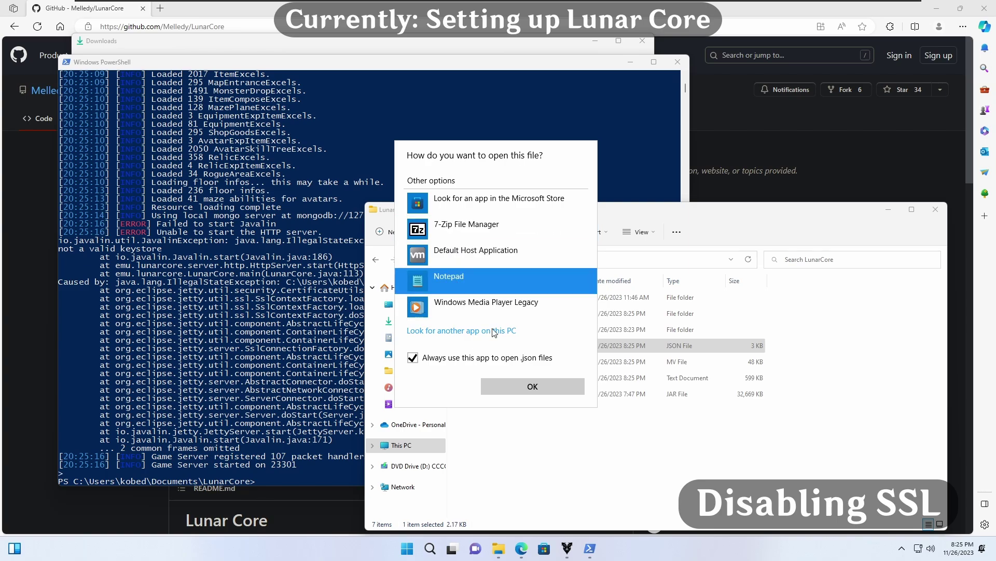
left_click(512, 387)
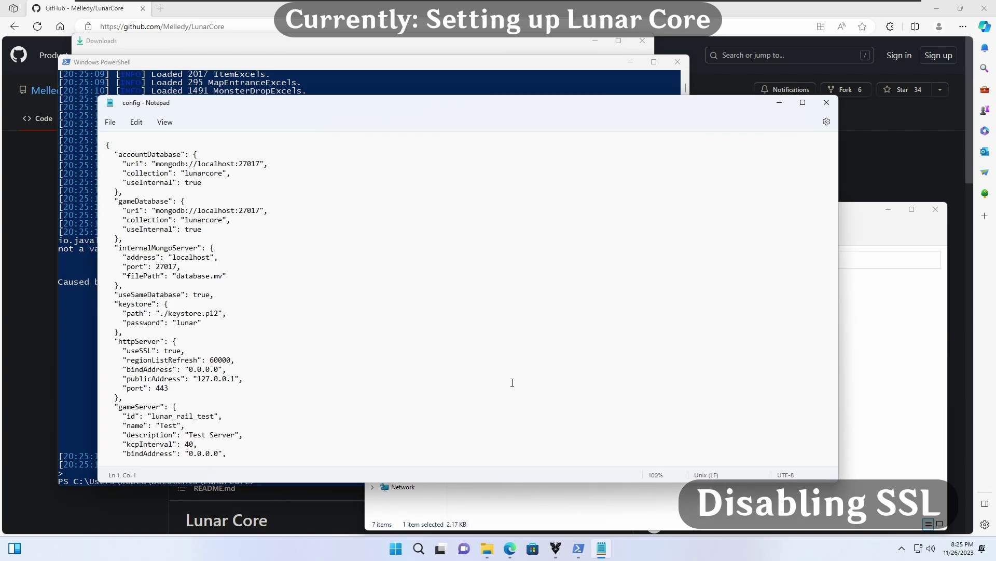
Step: Change httpServer's "useSSL" value to false and save config.json
scroll(350, 286, "down", 2)
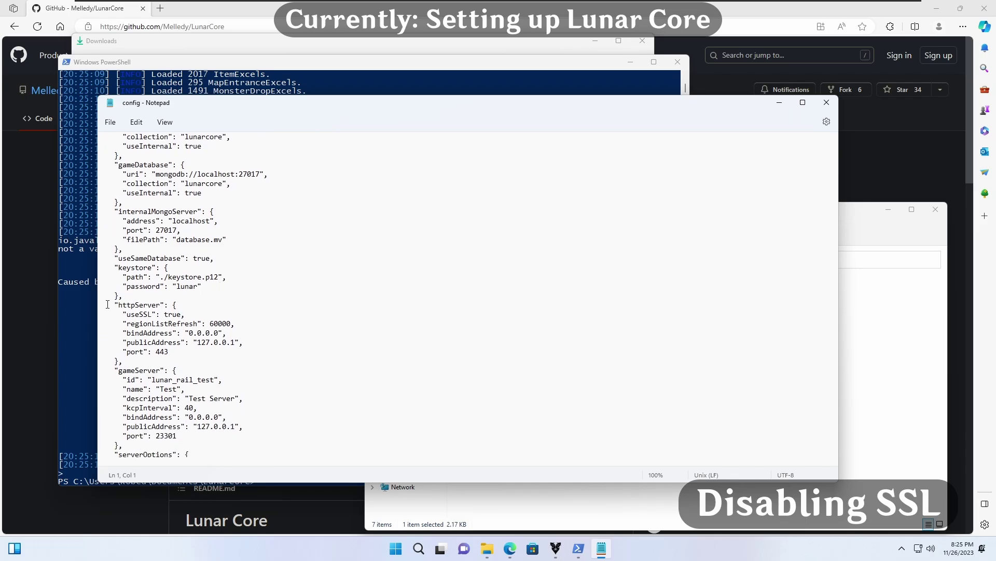
left_click(130, 305)
left_click_drag(130, 304, 182, 314)
type("false")
left_click(110, 121)
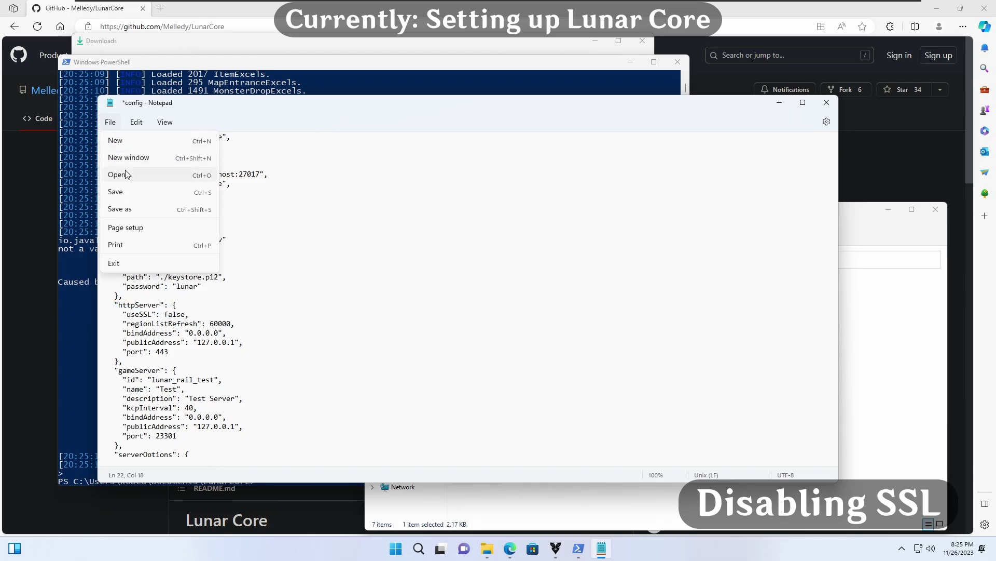
left_click(128, 193)
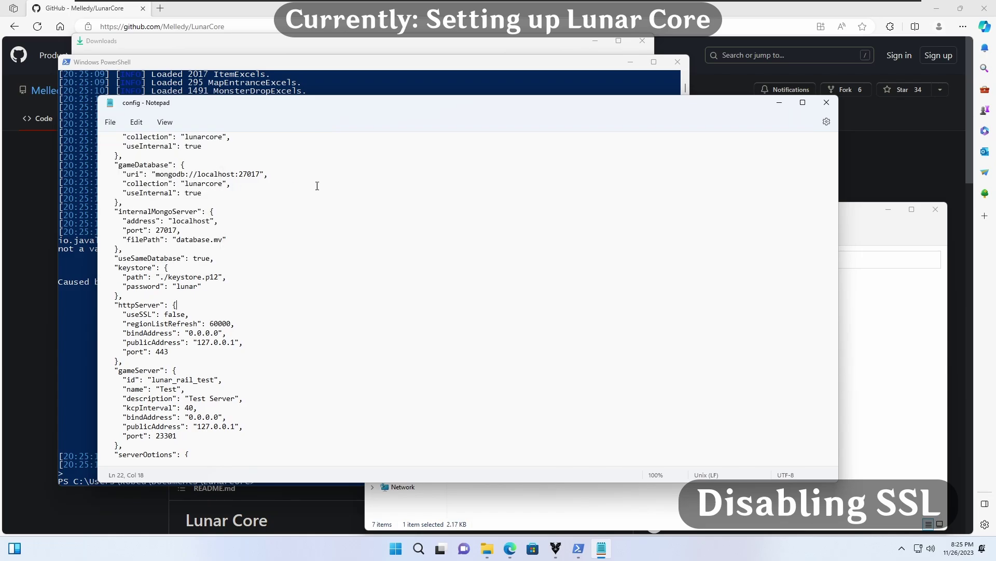
Step: Rerun java -jar LunarCore.jar, then create a player account with the account create command and a UID
left_click(825, 102)
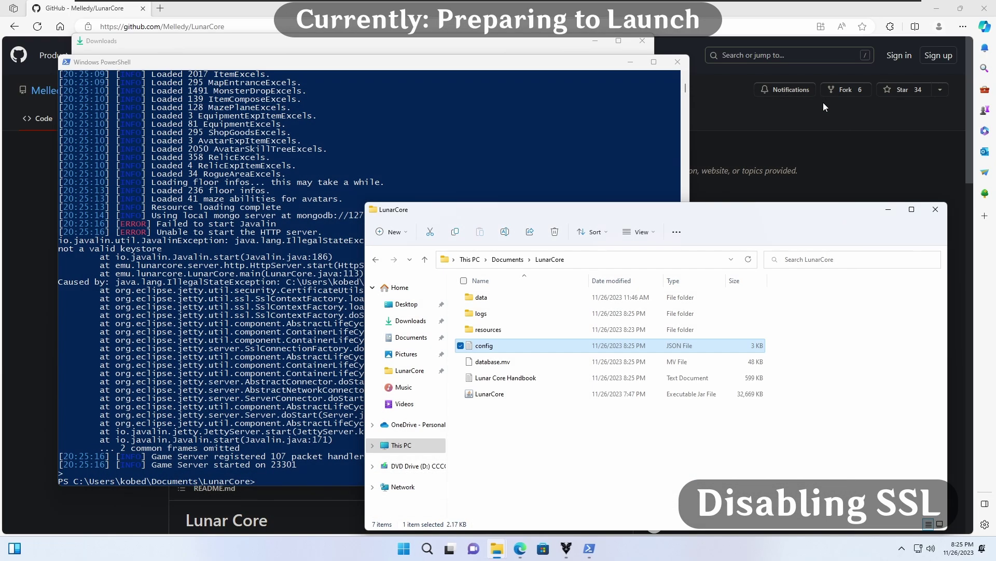
left_click(208, 251)
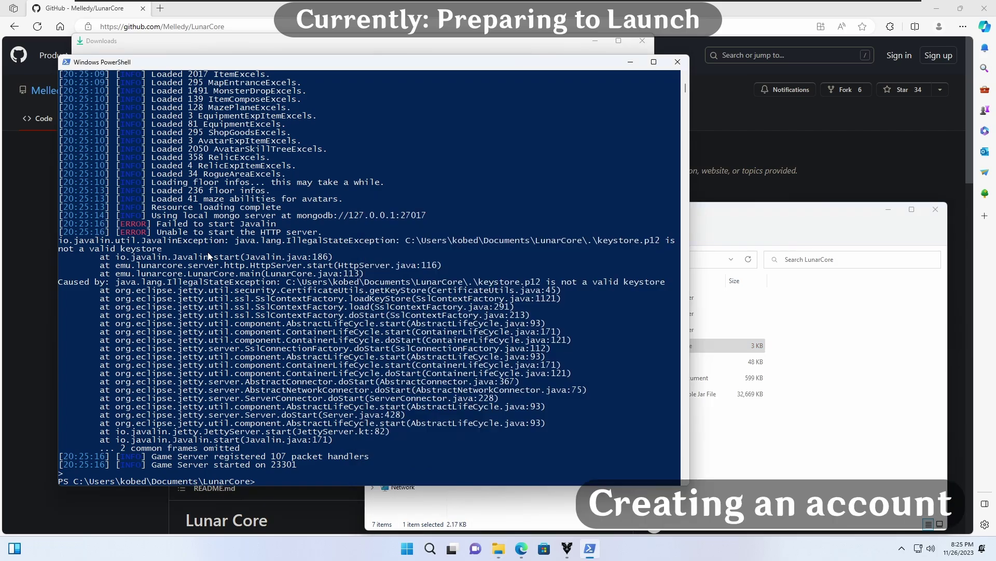
key("Up")
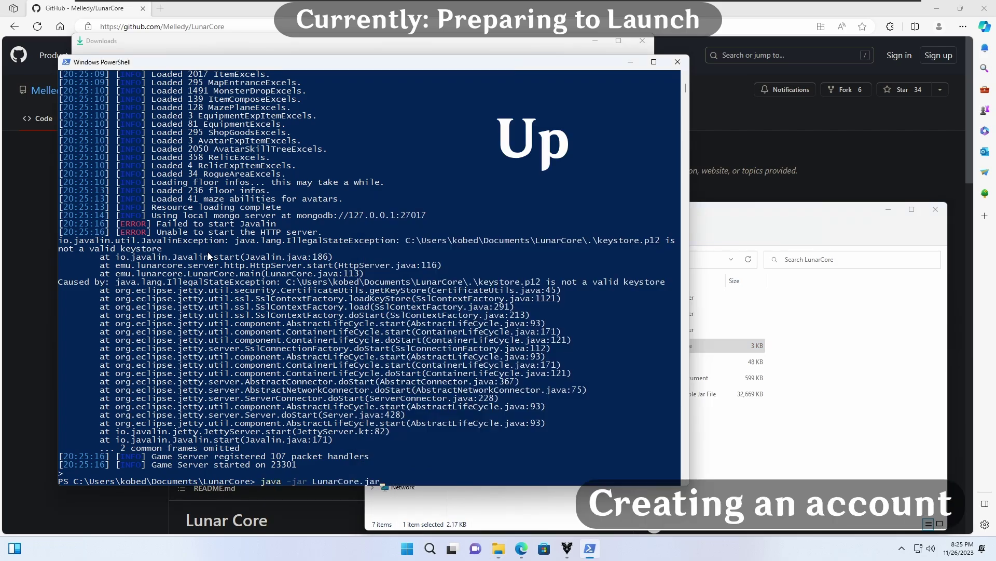
key("Return")
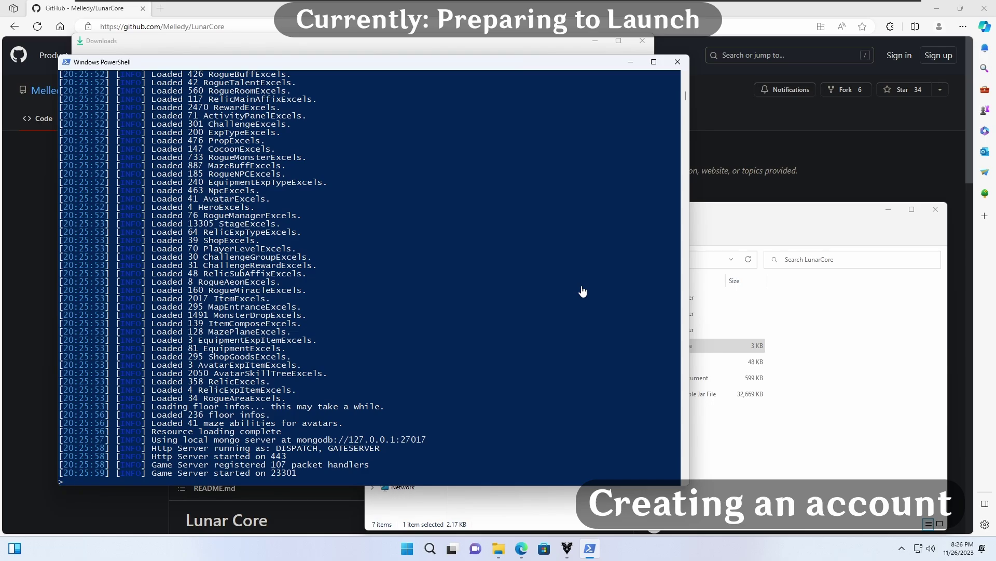
type("account create magix 12345")
key("Return")
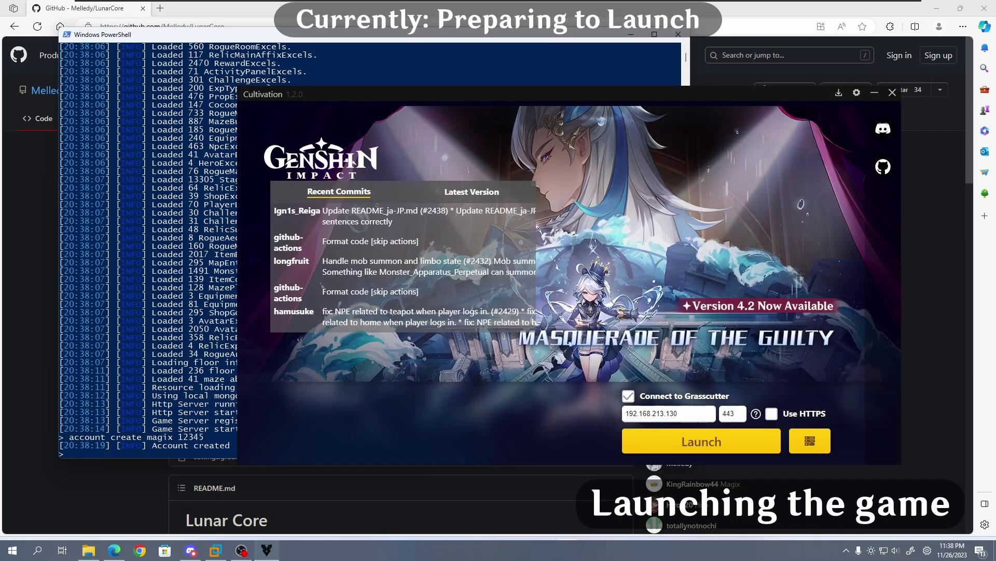
Step: Launch Honkai: Star Rail from Cultivation with Connect to Grasscutter enabled
left_click(758, 451)
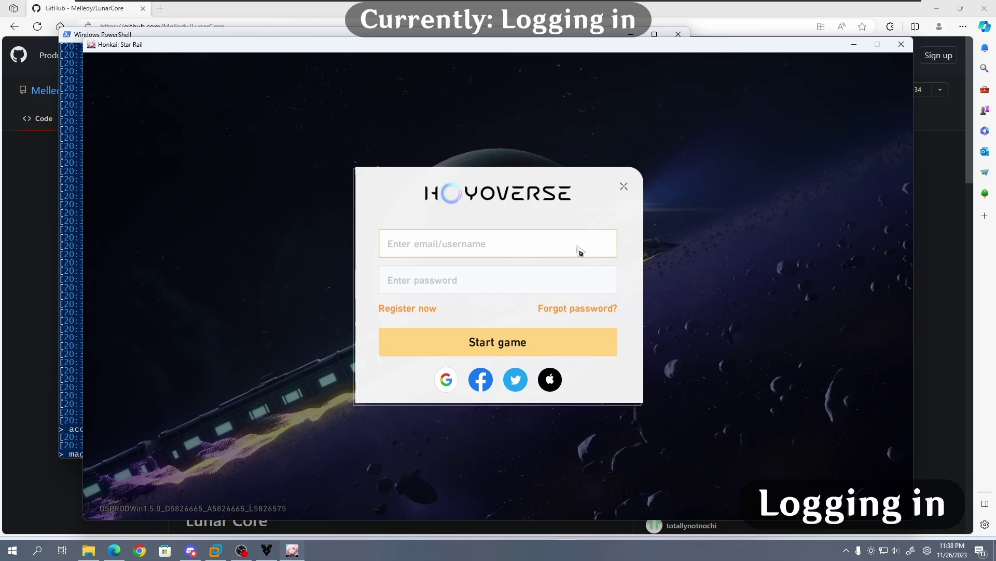
Step: Sign in with the new account's username and a password, agree to all terms, and start the game
type("magic")
key("Tab")
type("a")
key("Return")
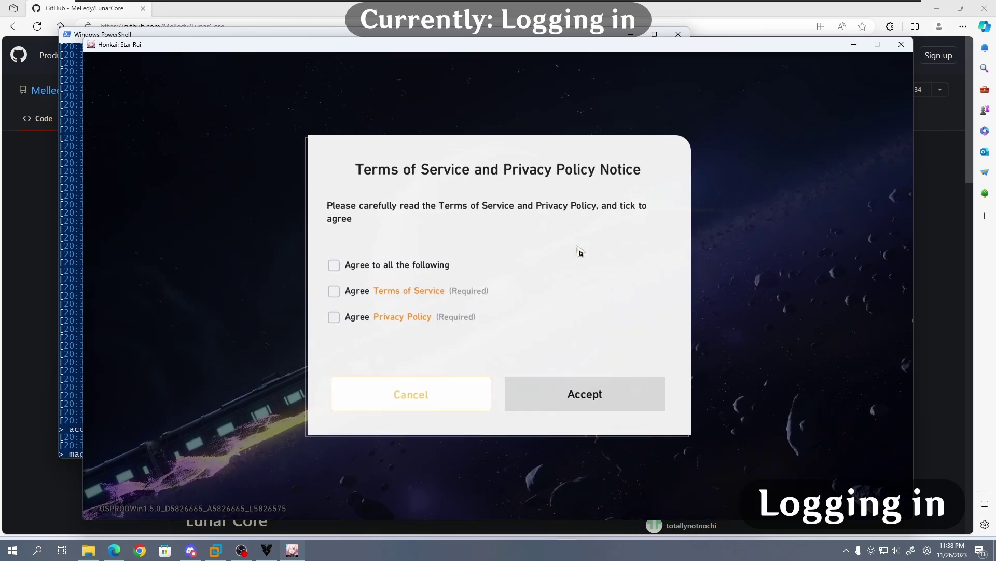
left_click(335, 265)
left_click(551, 388)
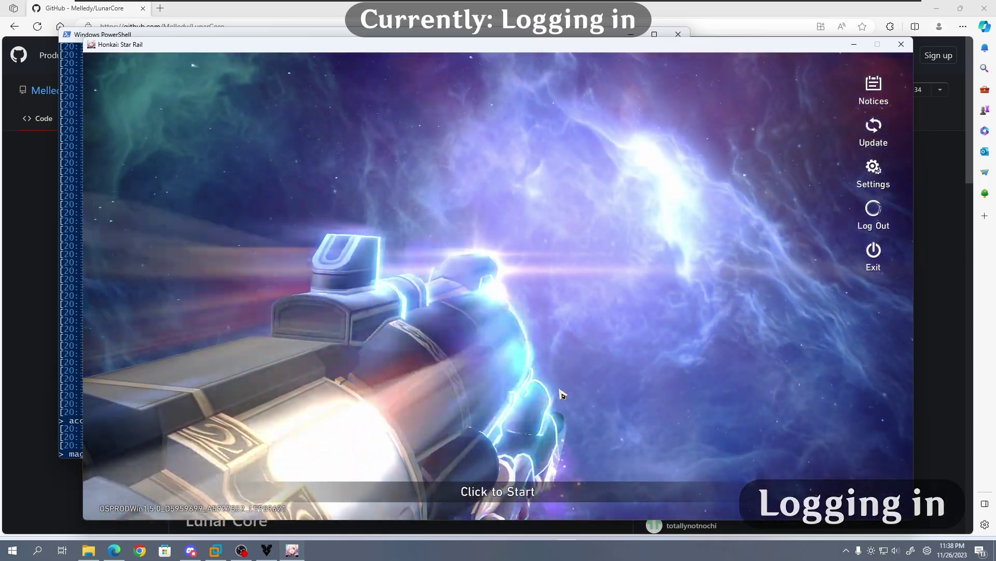
left_click(563, 394)
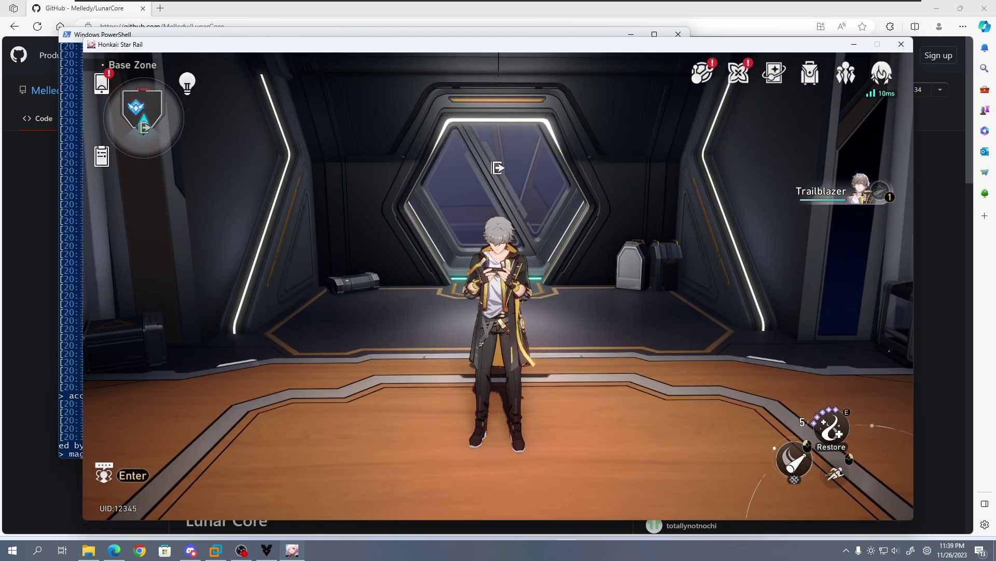
Step: Open a chat with the Server and send /help to list its commands
key("Return")
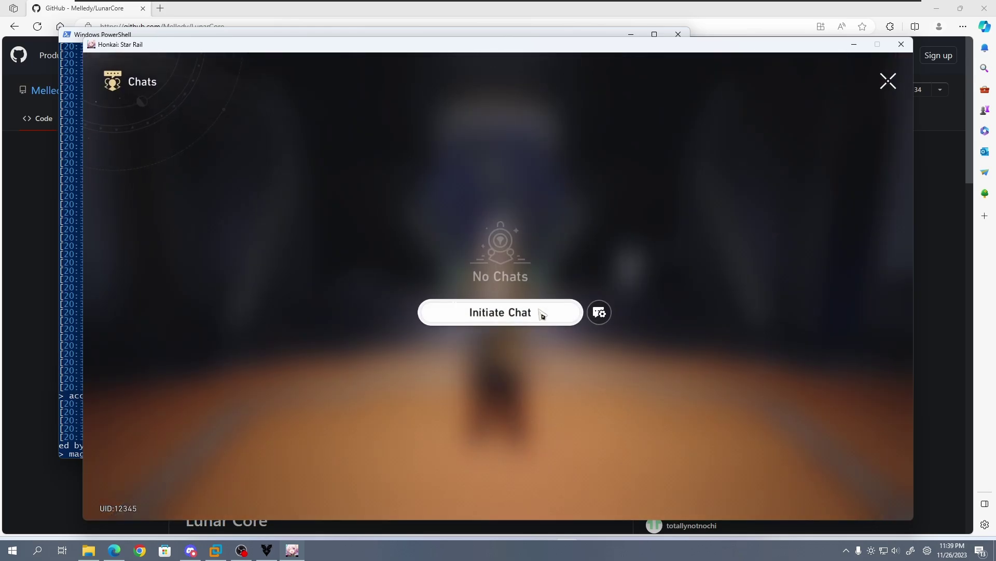
left_click(539, 314)
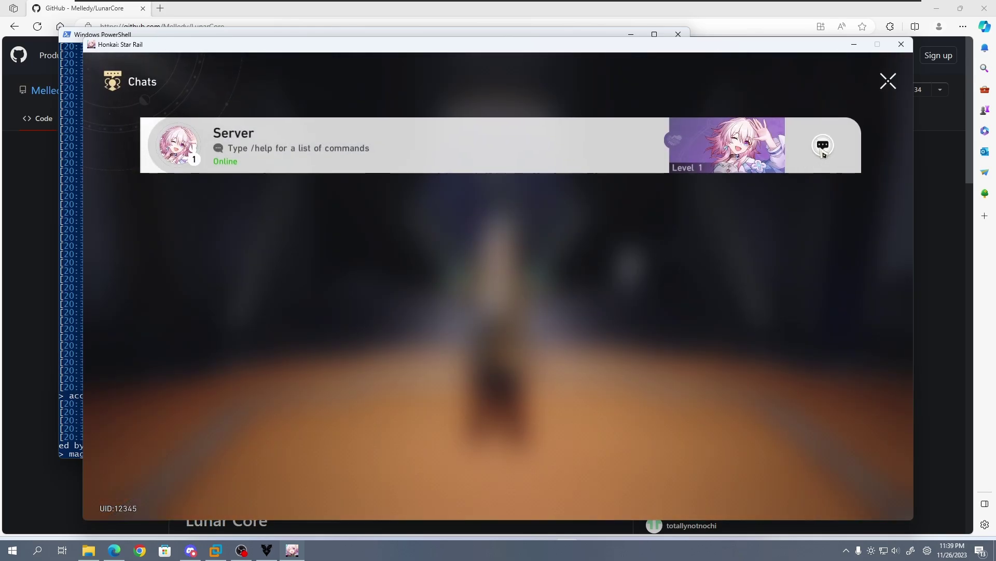
left_click(822, 148)
left_click(477, 457)
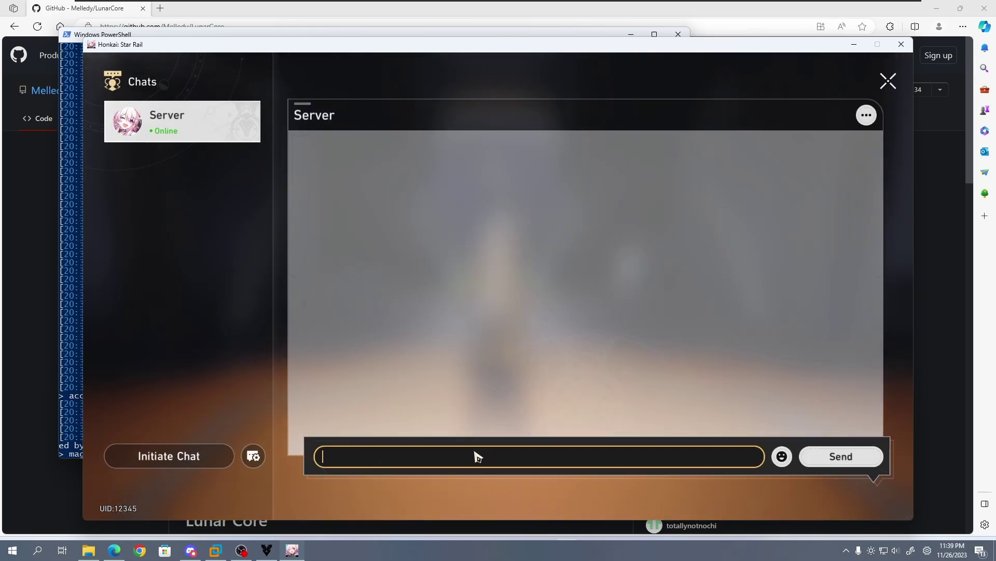
type("/help")
key("Return")
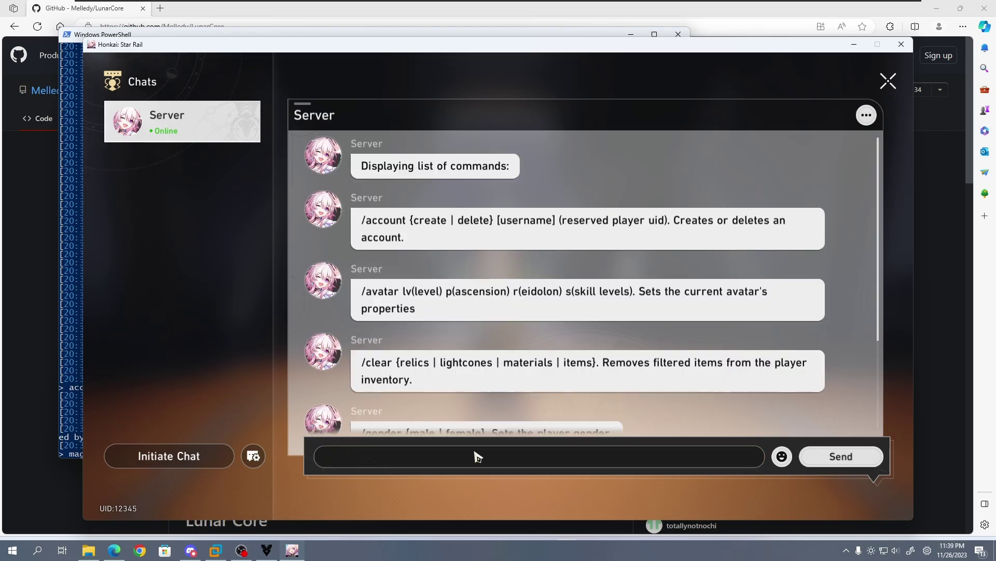
scroll(498, 337, "down", 10)
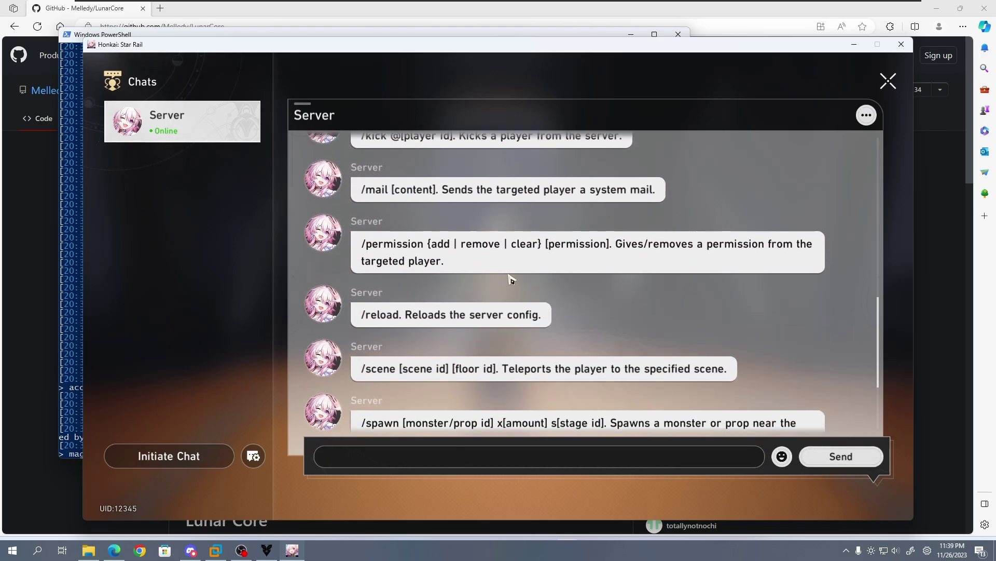
scroll(511, 282, "down", 3)
Step: Send /giveall in the Server chat to grant the Trailblazer all avatars
left_click(476, 457)
type("/giveall")
key("Return")
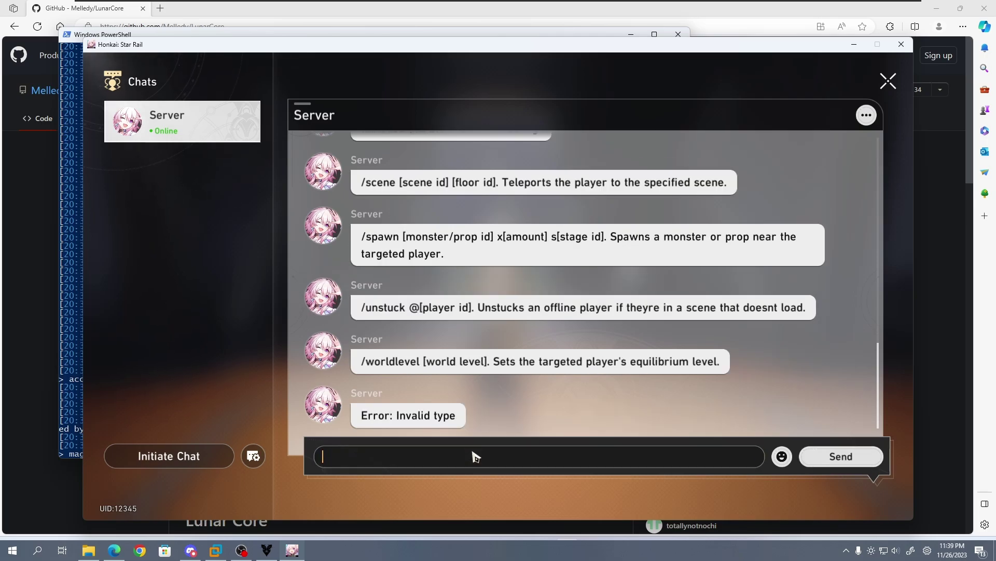
type("/giveall")
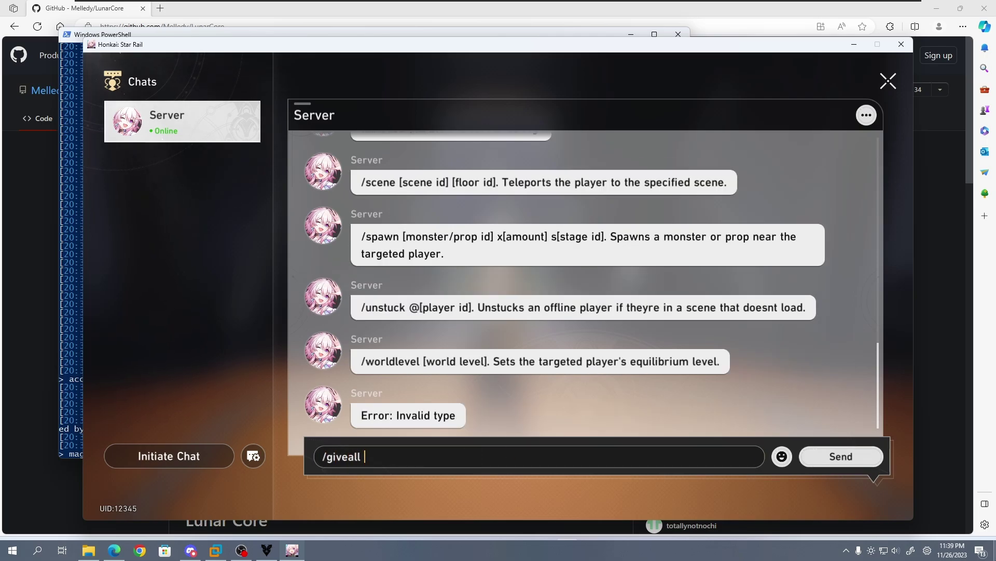
scroll(440, 245, "up", 10)
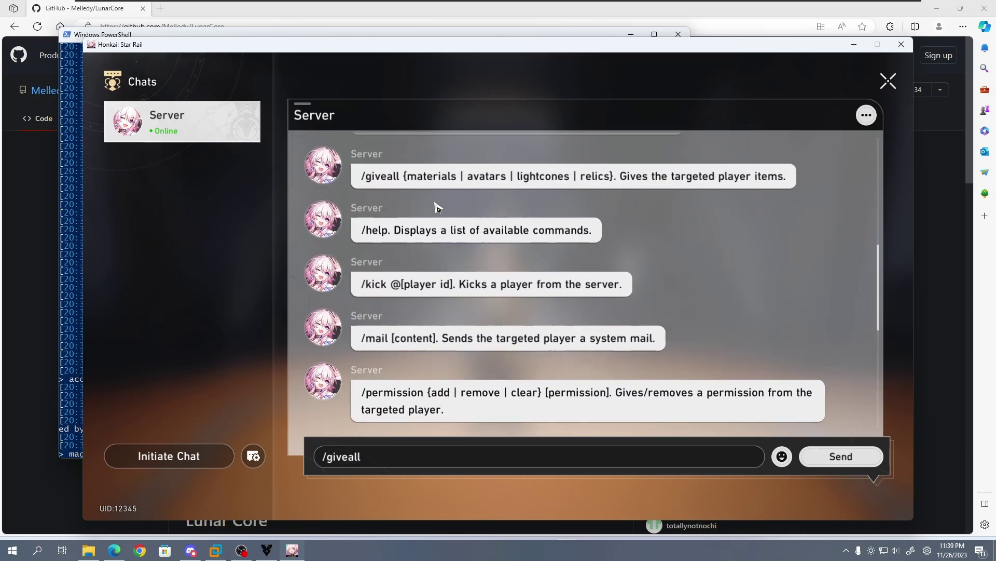
left_click(438, 456)
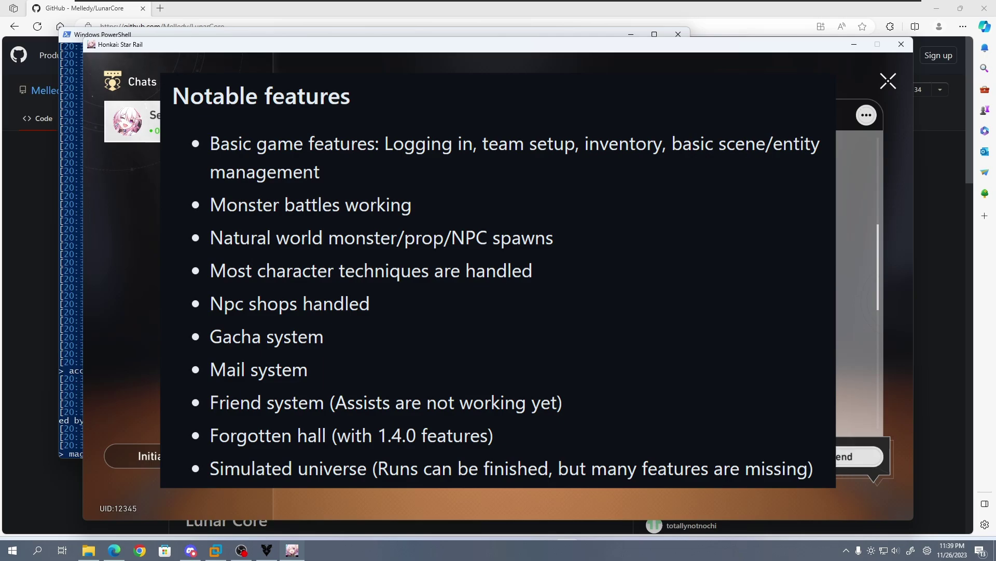
scroll(440, 245, "down", 10)
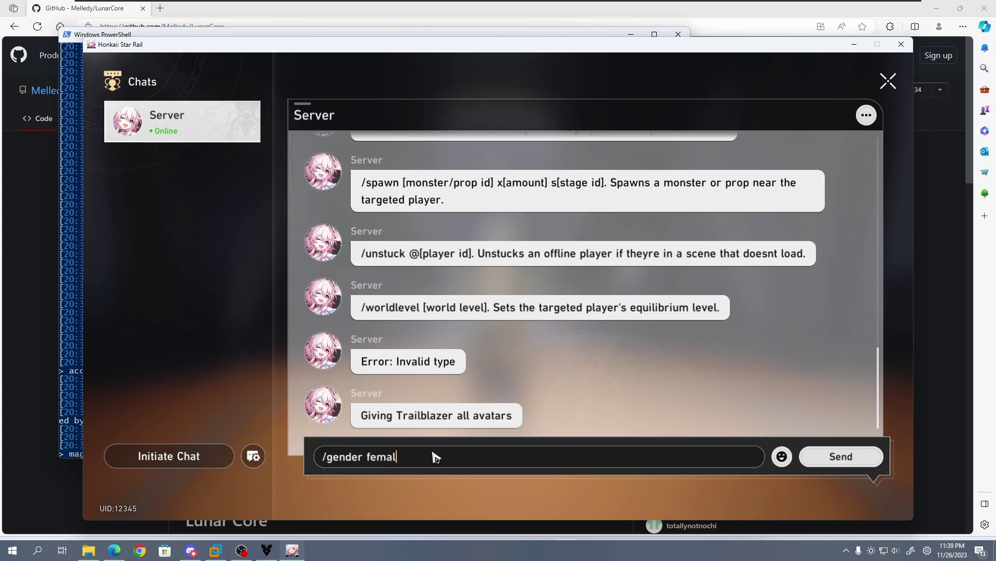
Step: Send /gender female, then use Tingyun's skill and ultimate on an ally
key("Return")
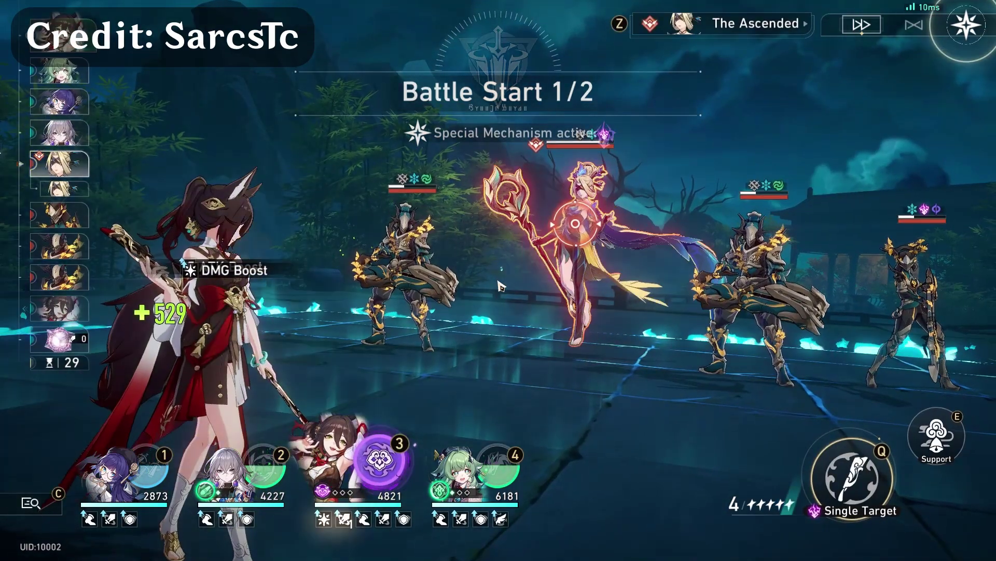
key("e")
key("e")
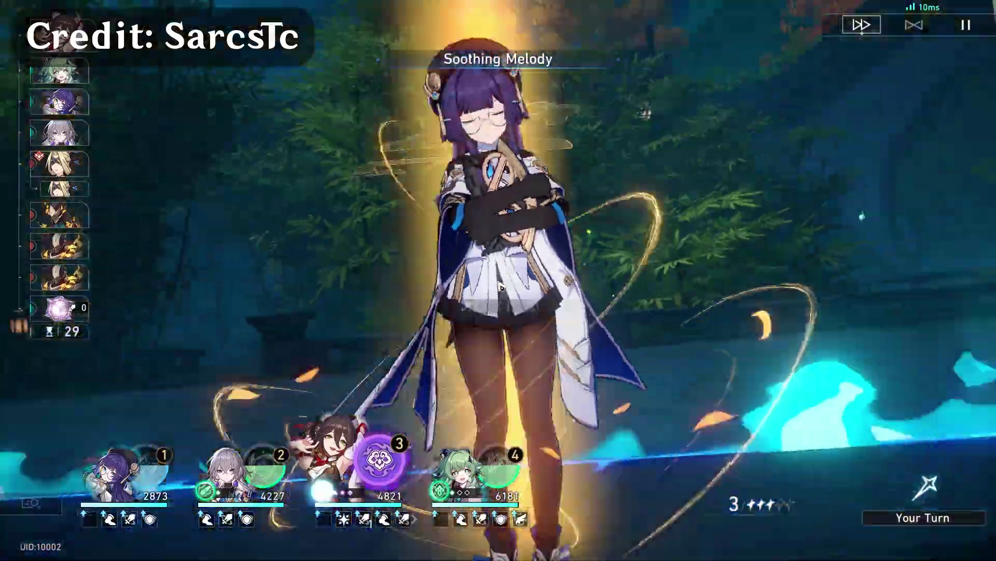
key("3")
key("space")
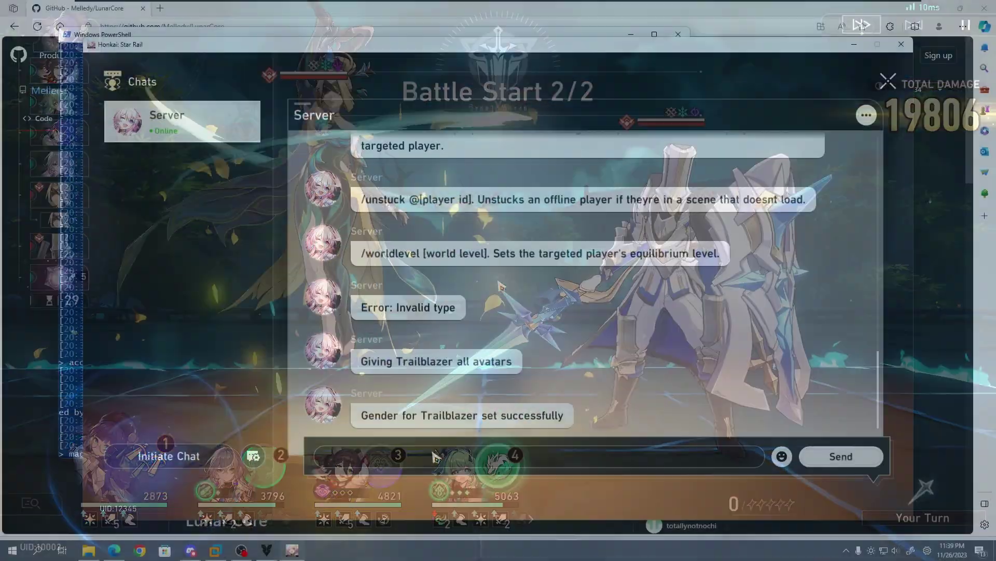
Step: Teleport to the Stagnant Shadow: Shape of Quanta from the map
key("m")
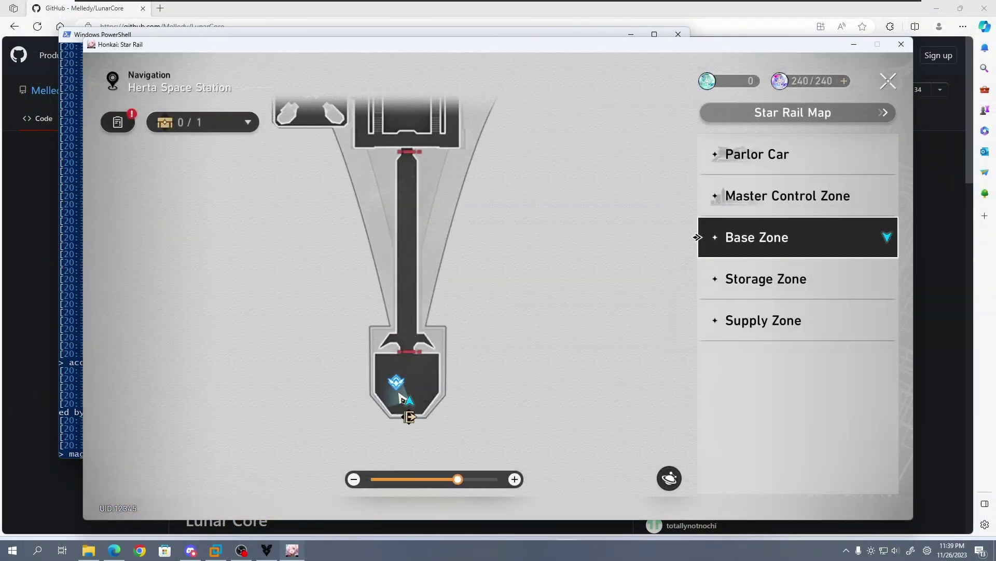
left_click(402, 388)
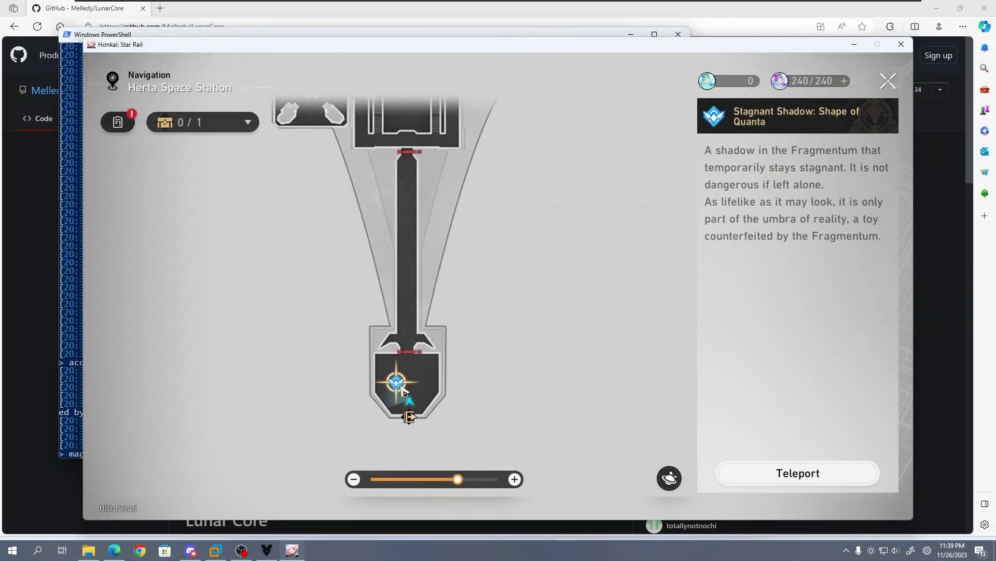
left_click(875, 478)
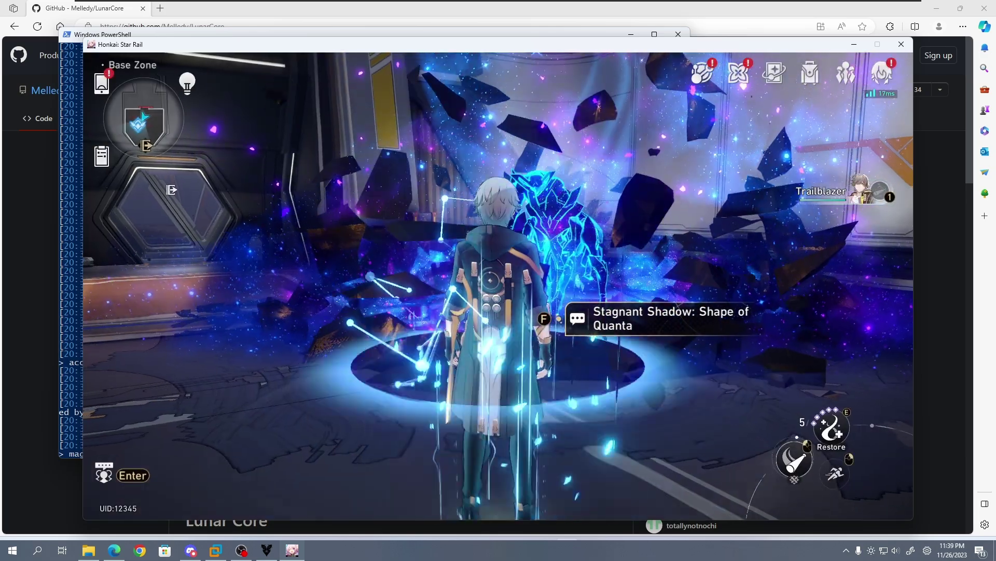
key("w")
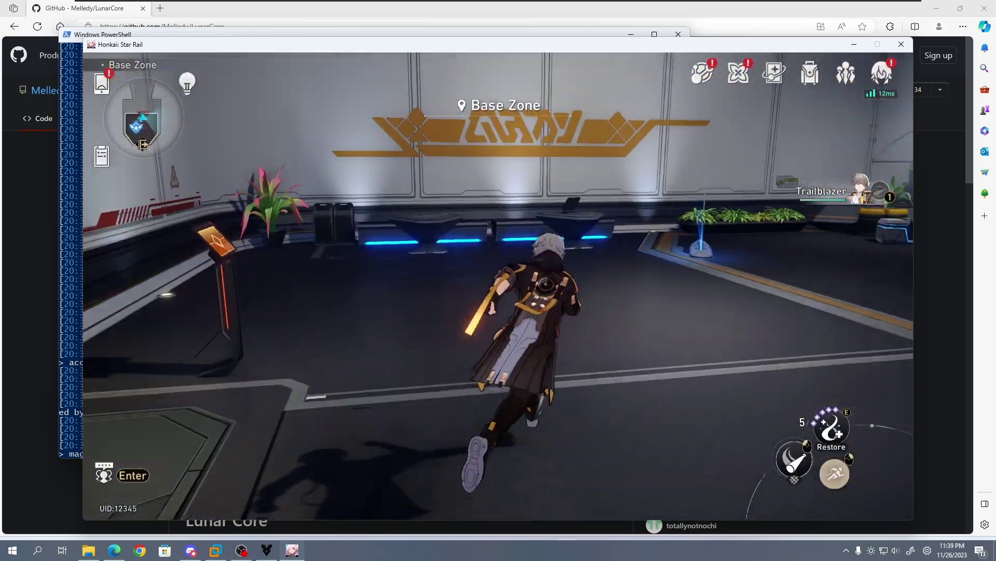
key("ctrl")
scroll(499, 286, "up", 5)
Step: Browse the owned characters, including Arlan's details, then return to the phone menu
key("Escape")
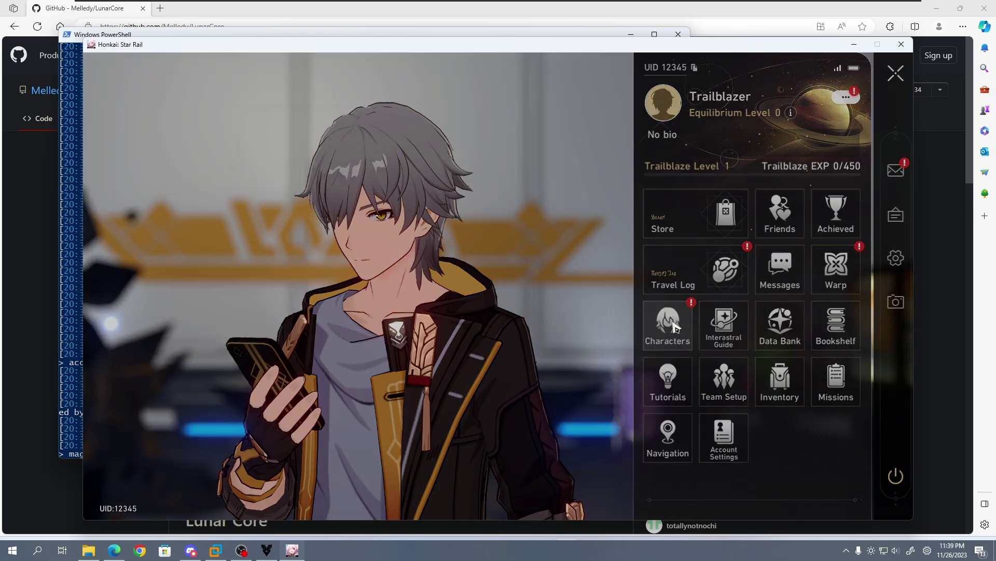
left_click(677, 327)
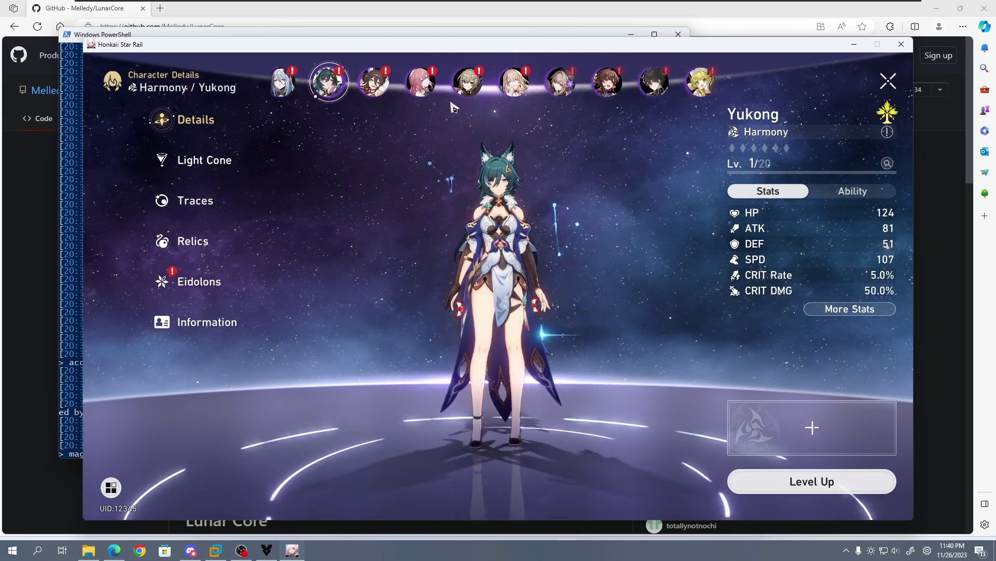
left_click(695, 86)
key("Escape")
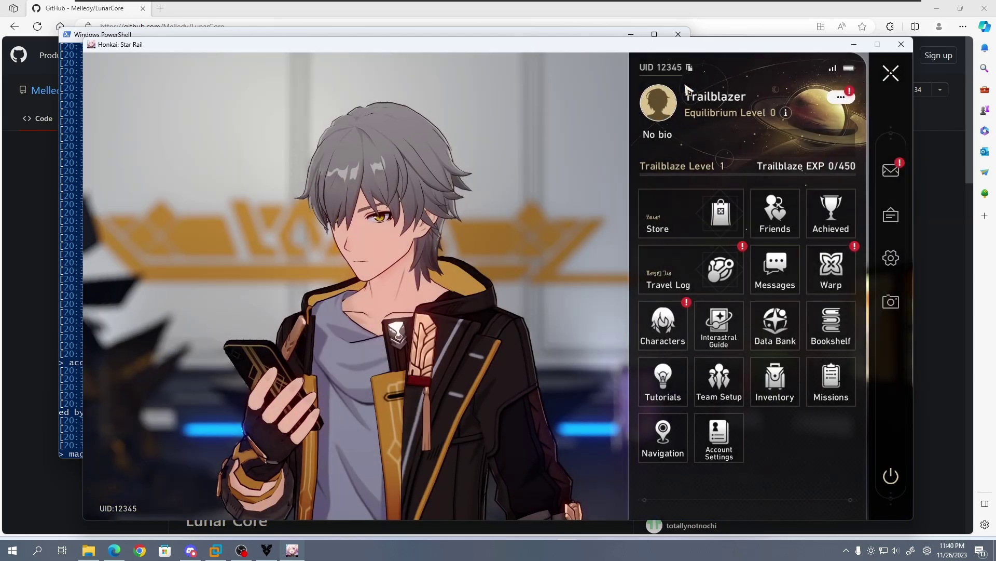
key("Escape")
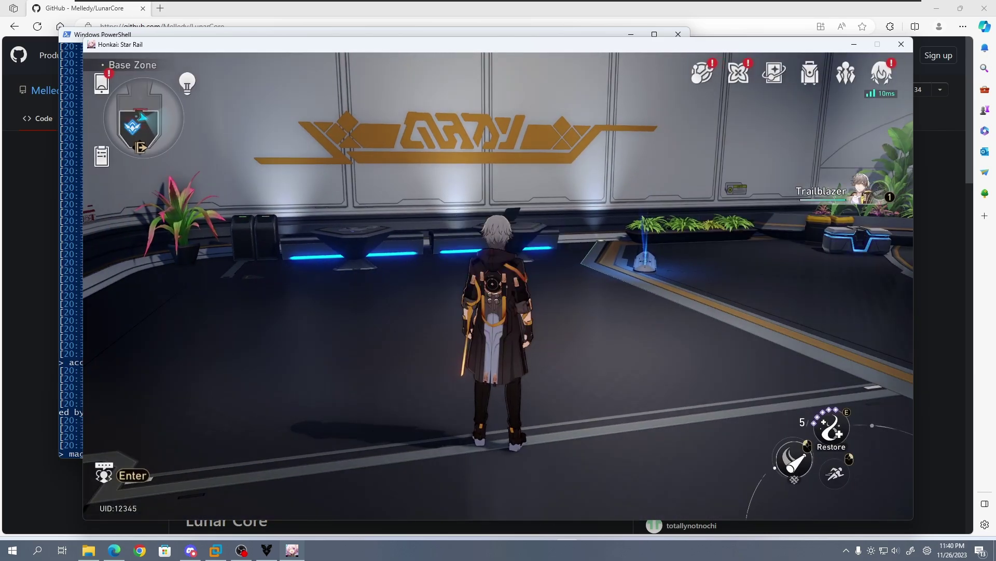
key("Escape")
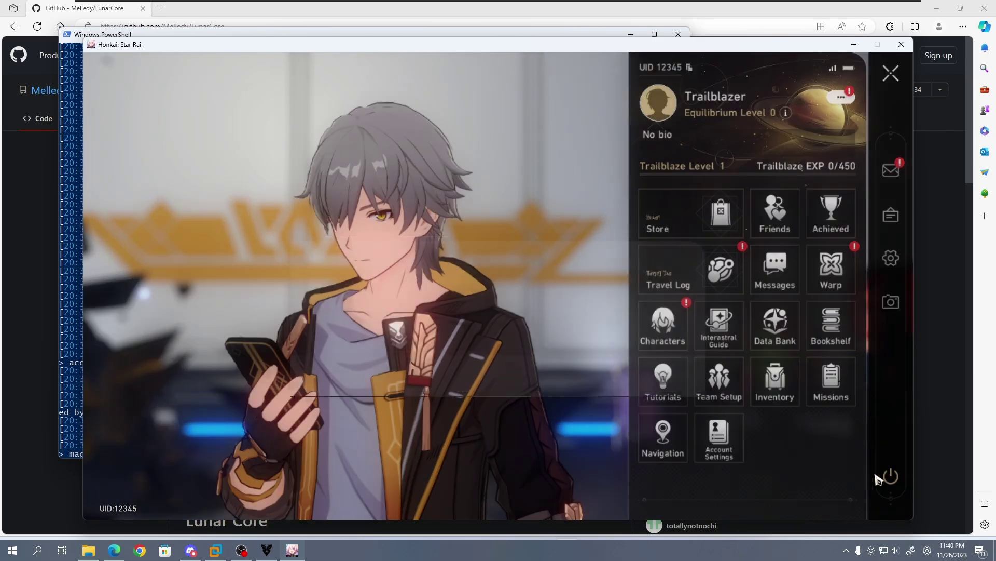